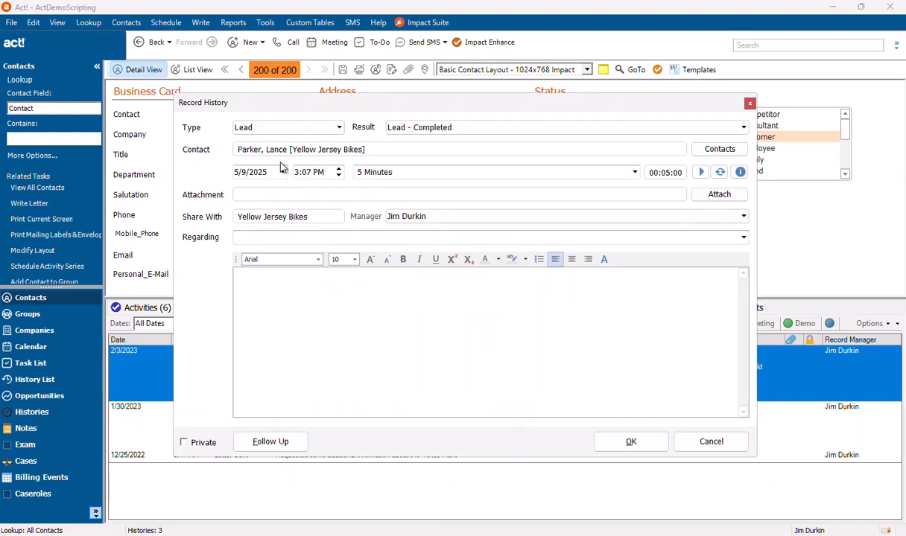
- Record a history for the contact with the type Mortgage Review and the result Mortgage Review - Completed
{"action": "left_click", "coordinate": [288, 128]}
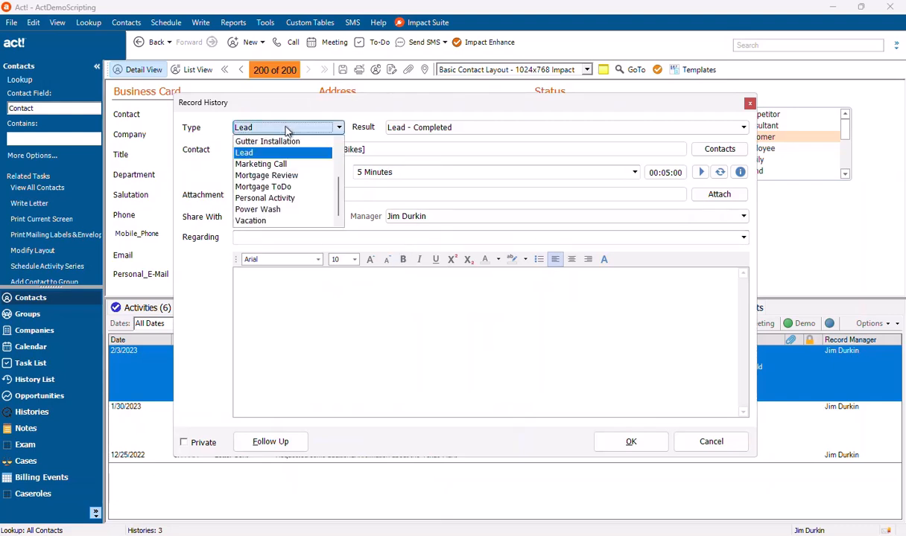
{"action": "left_click", "coordinate": [311, 221]}
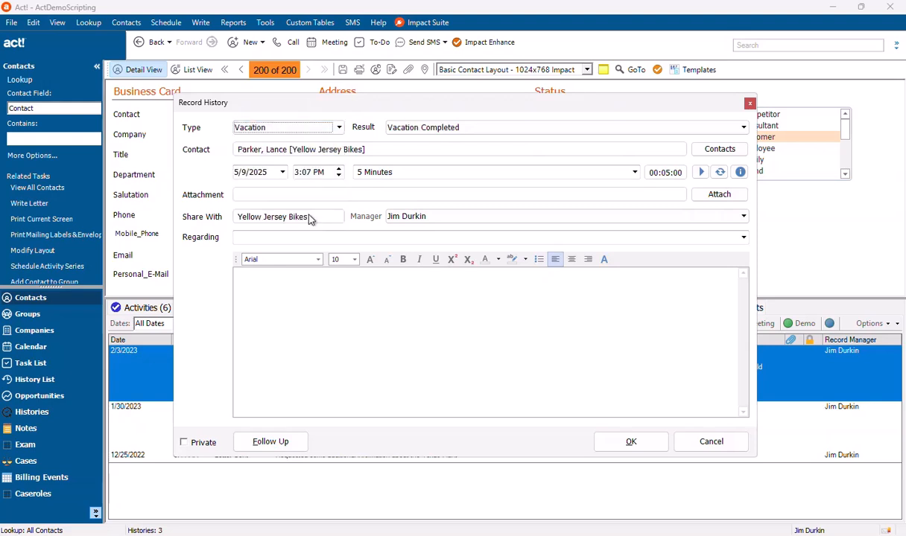
{"action": "left_click", "coordinate": [288, 127]}
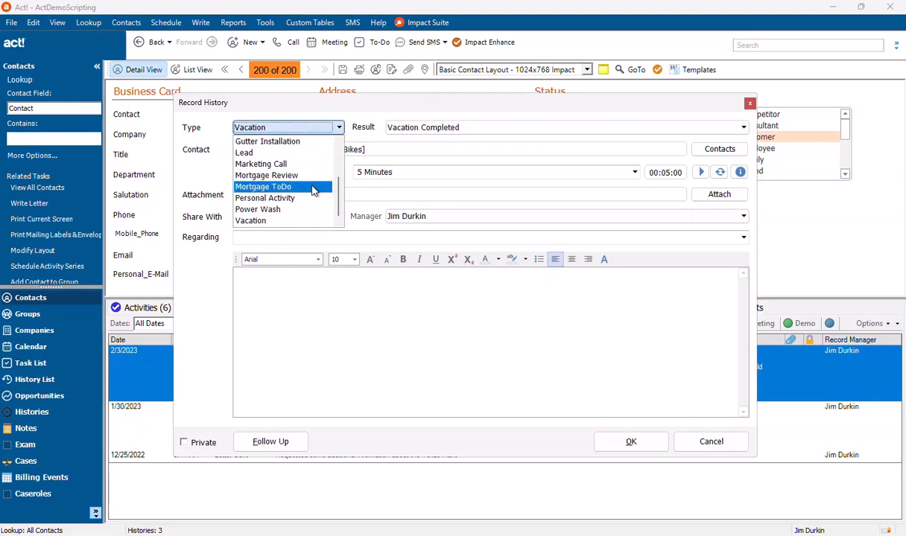
{"action": "left_click", "coordinate": [313, 176]}
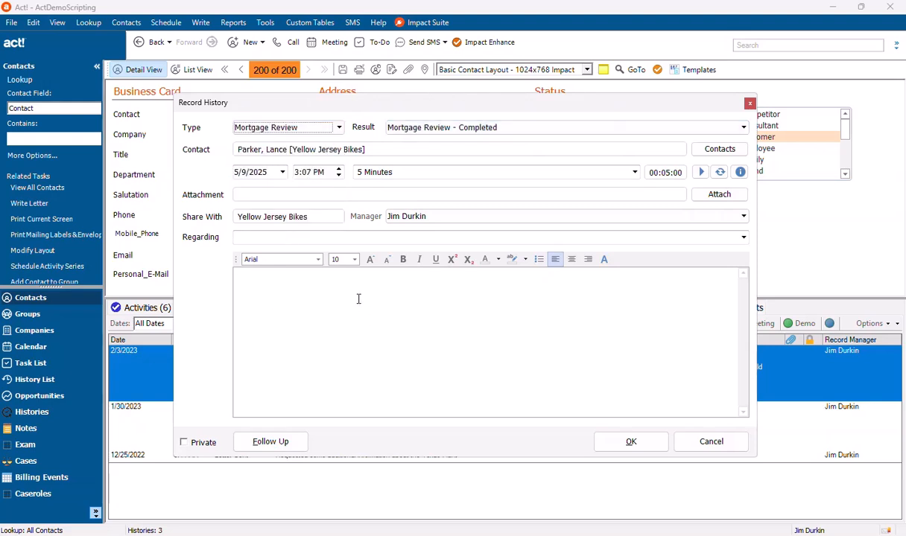
{"action": "left_click", "coordinate": [631, 442]}
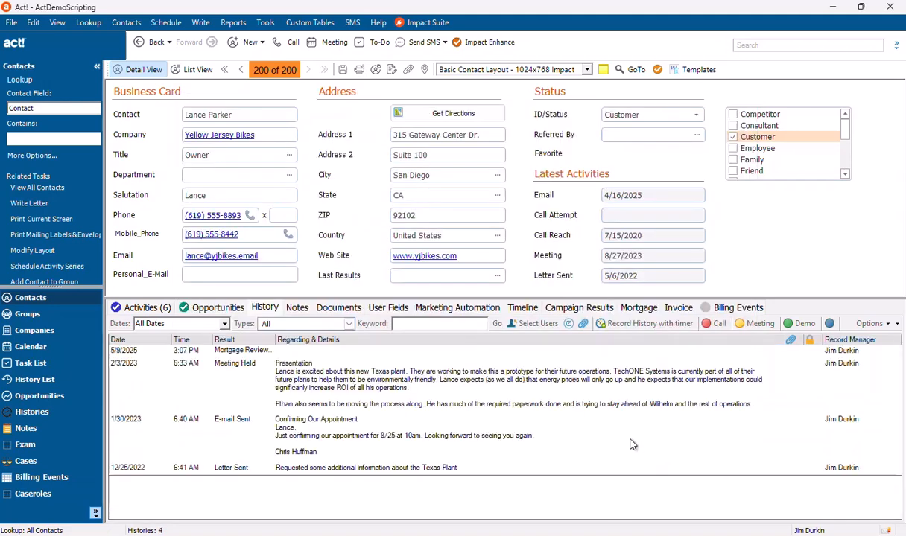
- Record another history for the contact with the type Meeting and the result Meeting Held
{"action": "left_click", "coordinate": [647, 323]}
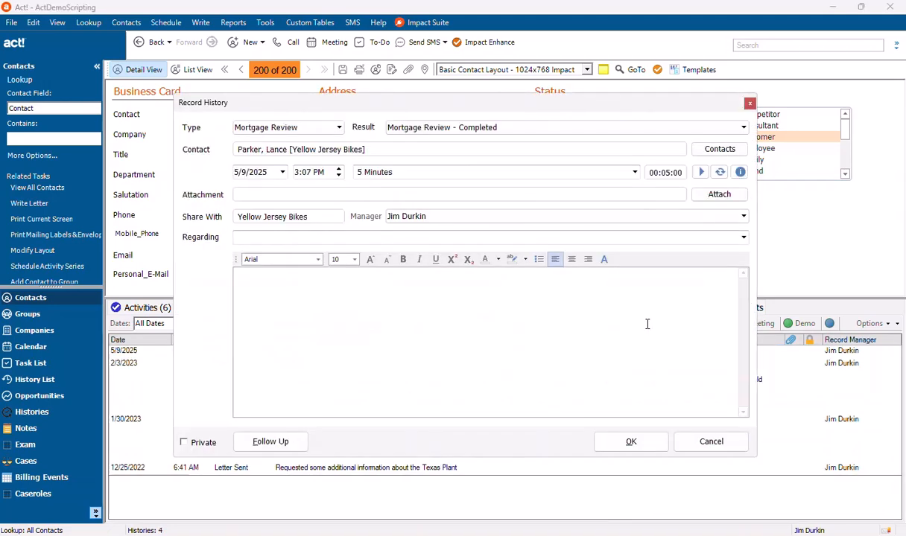
{"action": "left_click", "coordinate": [294, 125]}
{"action": "left_click", "coordinate": [303, 150]}
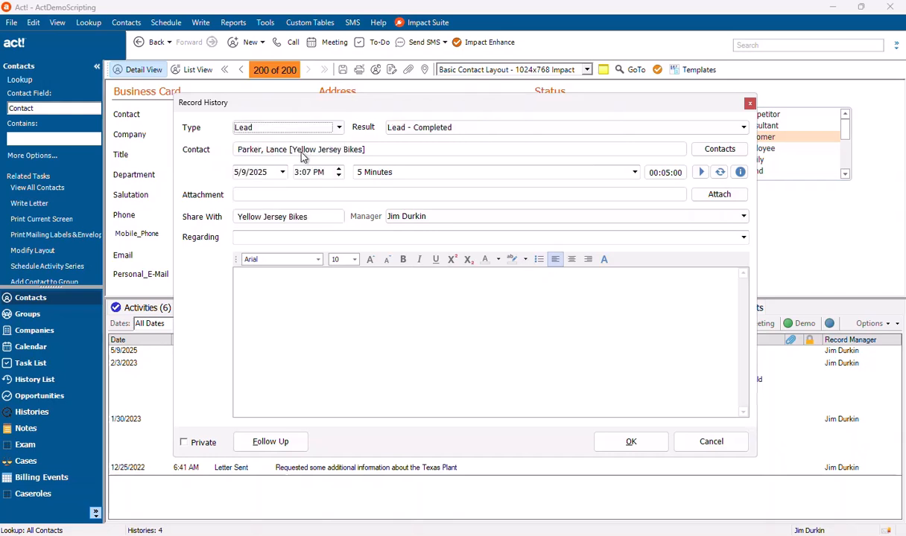
{"action": "left_click", "coordinate": [337, 127]}
{"action": "scroll", "coordinate": [279, 175], "scroll_direction": "up", "scroll_amount": 2}
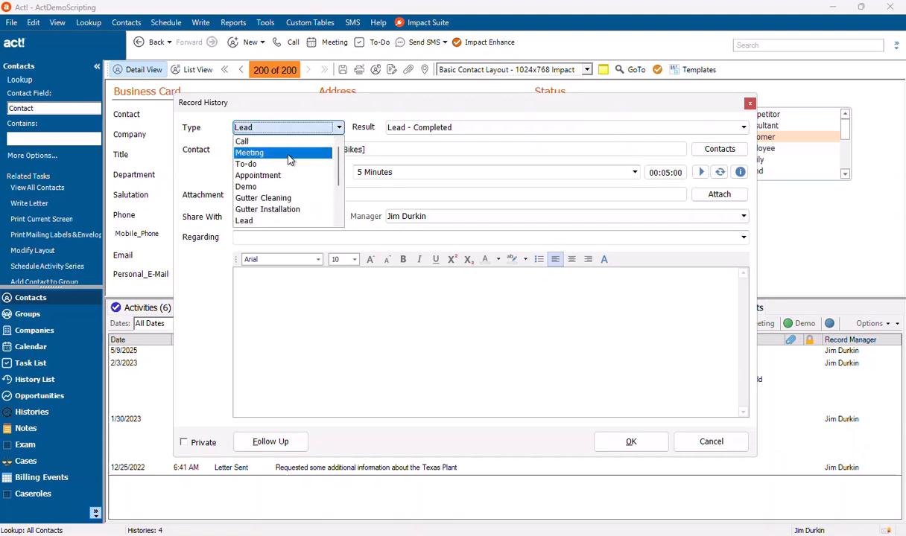
{"action": "left_click", "coordinate": [294, 155]}
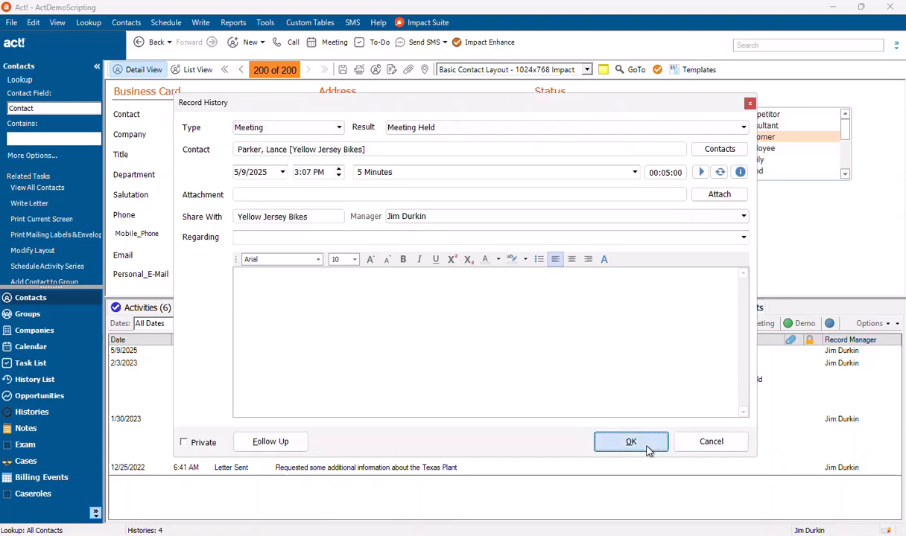
{"action": "key", "text": "Return"}
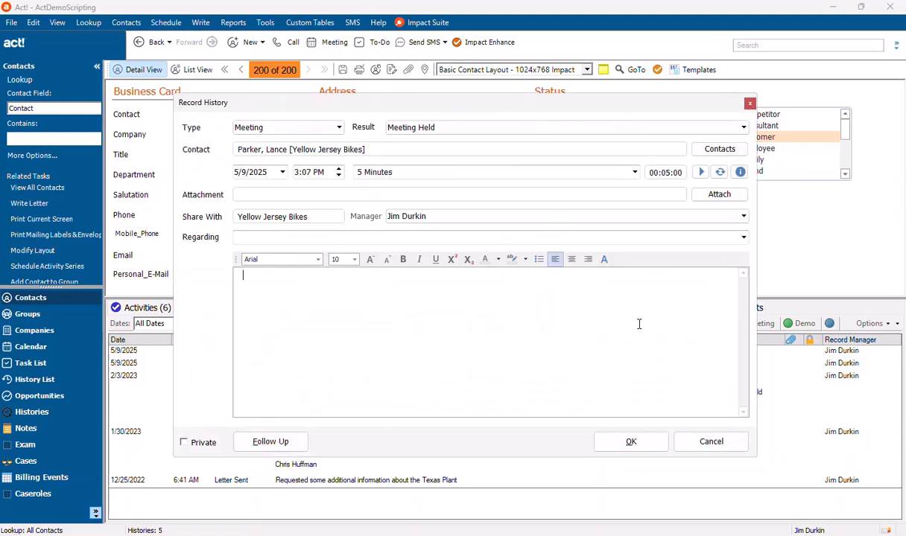
- Check the type and result prefilled in new Meeting and timer history entries, discarding each entry
{"action": "left_click", "coordinate": [709, 442]}
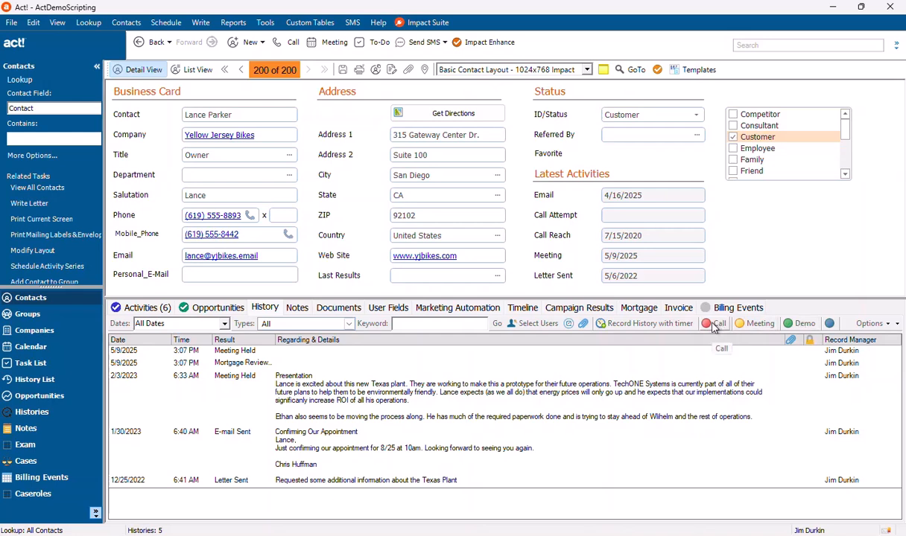
{"action": "left_click", "coordinate": [760, 325]}
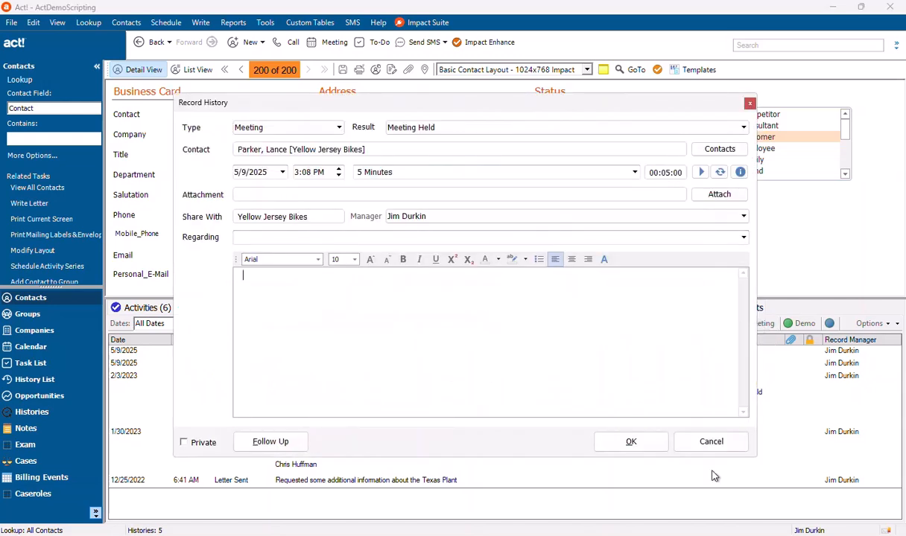
{"action": "left_click", "coordinate": [711, 441]}
{"action": "left_click", "coordinate": [678, 323]}
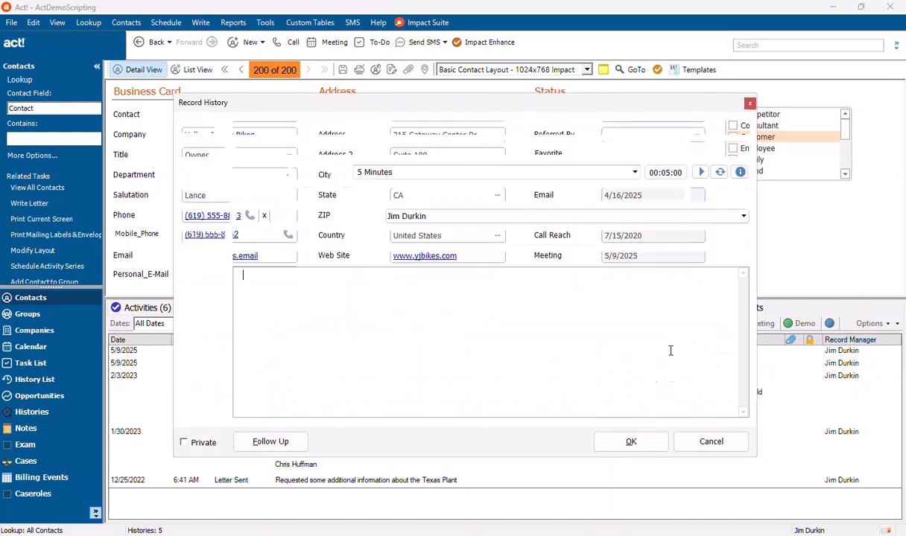
{"action": "left_click", "coordinate": [711, 443]}
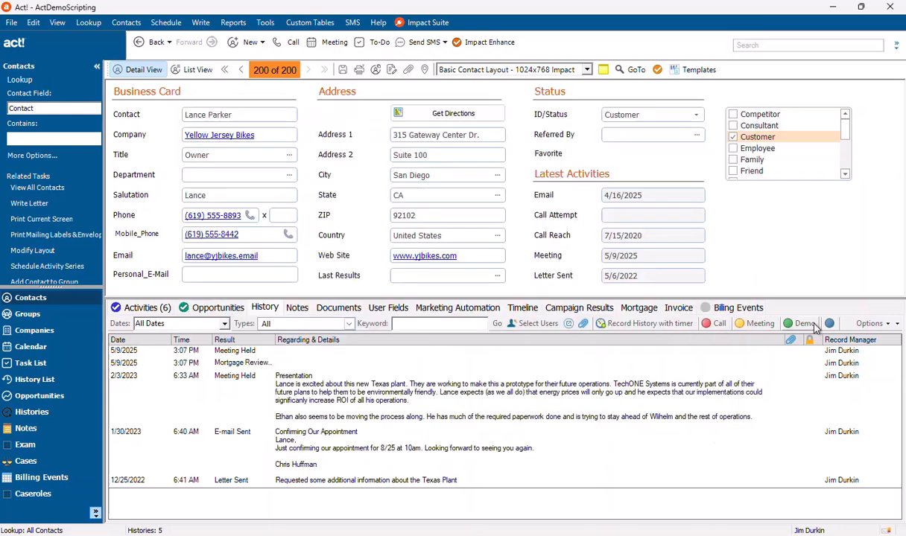
- Review the activity name and result choices of the Call history button in the Impact Suite Histories settings
{"action": "left_click", "coordinate": [417, 22]}
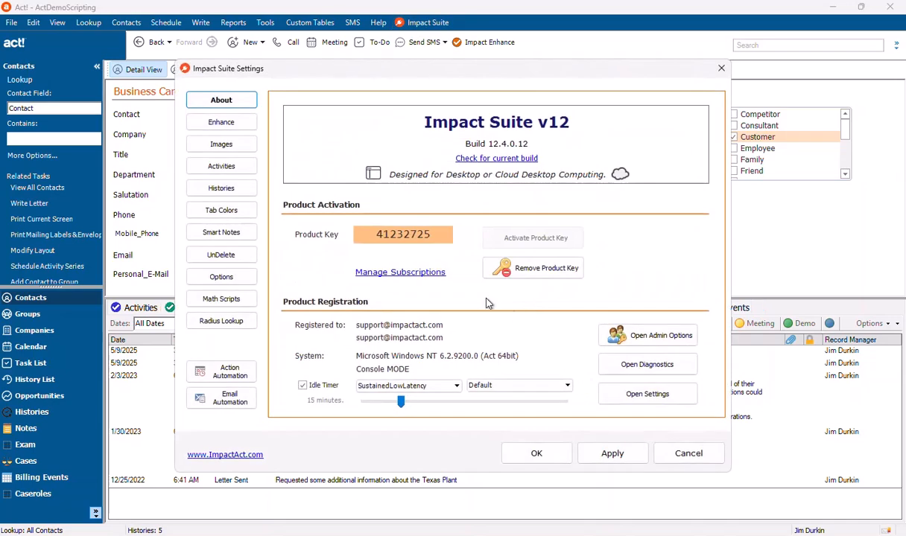
{"action": "left_click", "coordinate": [231, 190]}
{"action": "left_click_drag", "start_coordinate": [373, 75], "coordinate": [173, 83]}
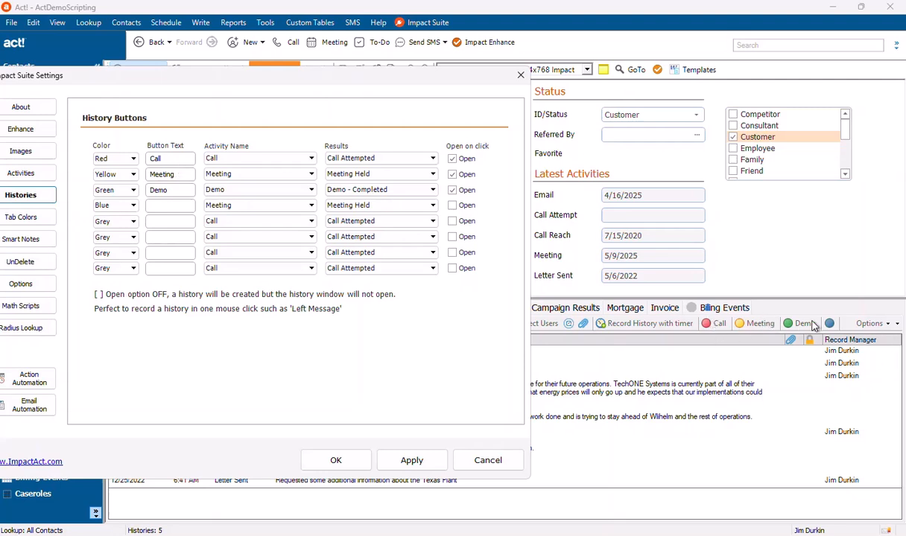
{"action": "left_click", "coordinate": [235, 152]}
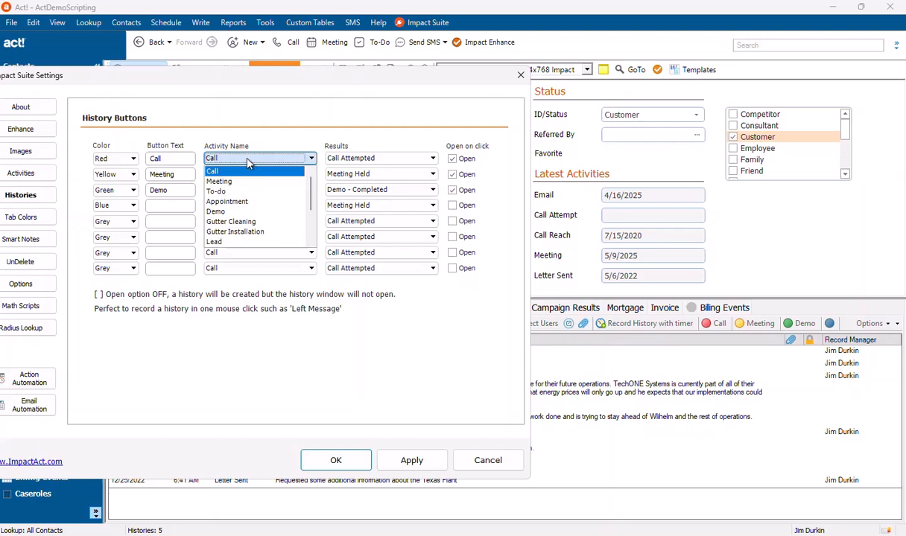
{"action": "left_click", "coordinate": [370, 159]}
{"action": "left_click", "coordinate": [371, 159]}
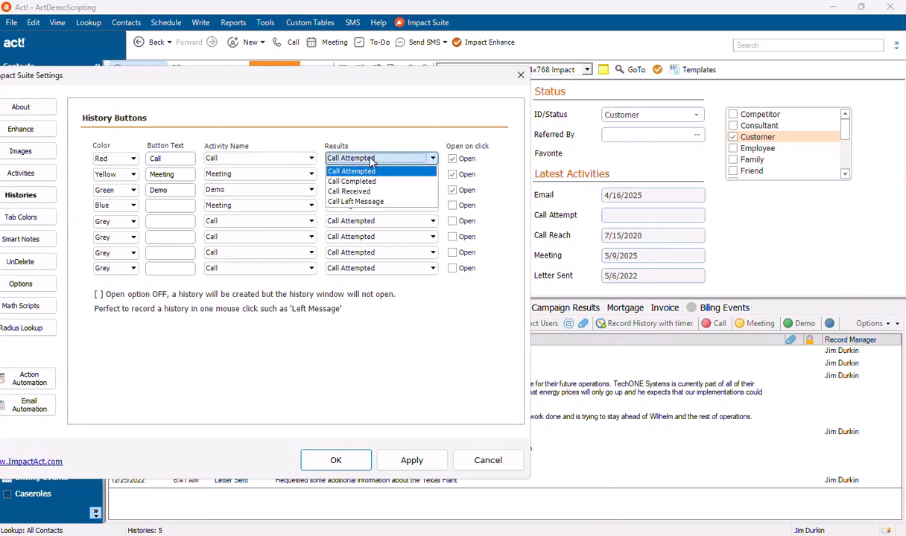
{"action": "left_click", "coordinate": [410, 138]}
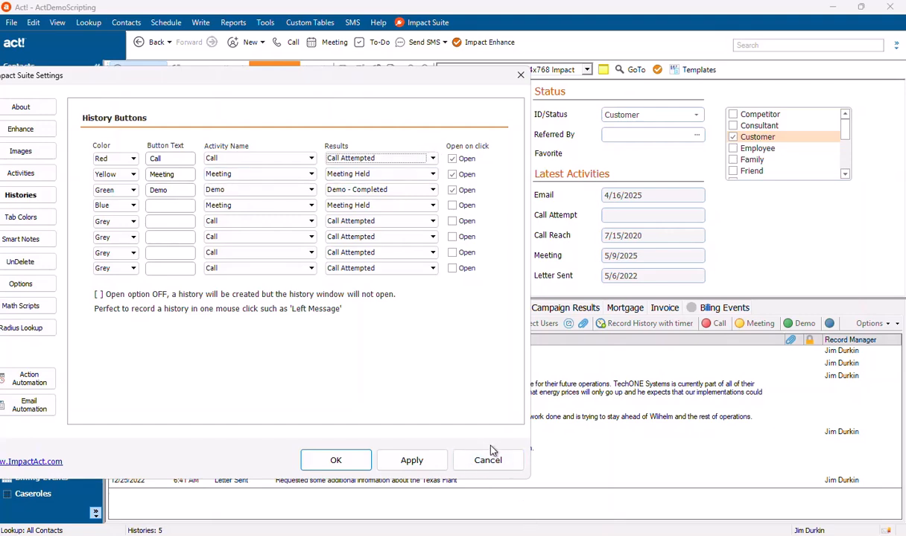
{"action": "left_click_drag", "start_coordinate": [233, 90], "coordinate": [357, 68]}
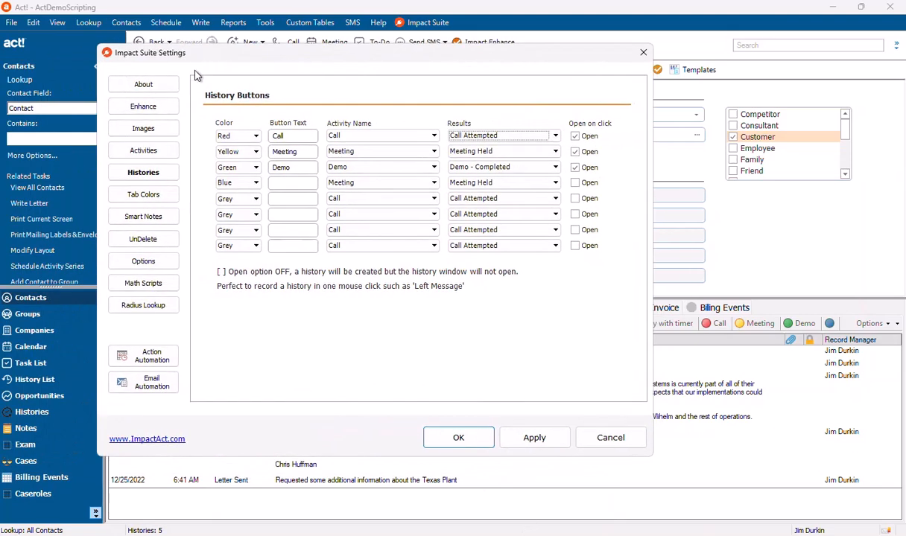
{"action": "left_click", "coordinate": [470, 443]}
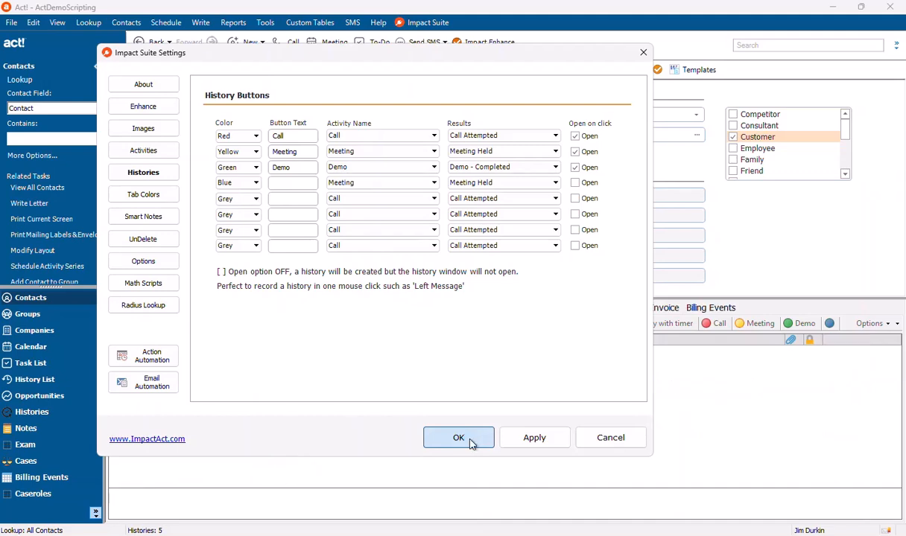
- Start a Meeting history, reshape its window into a narrow, tall form beside the contact details, and save the entry as Meeting Held
{"action": "left_click", "coordinate": [756, 323]}
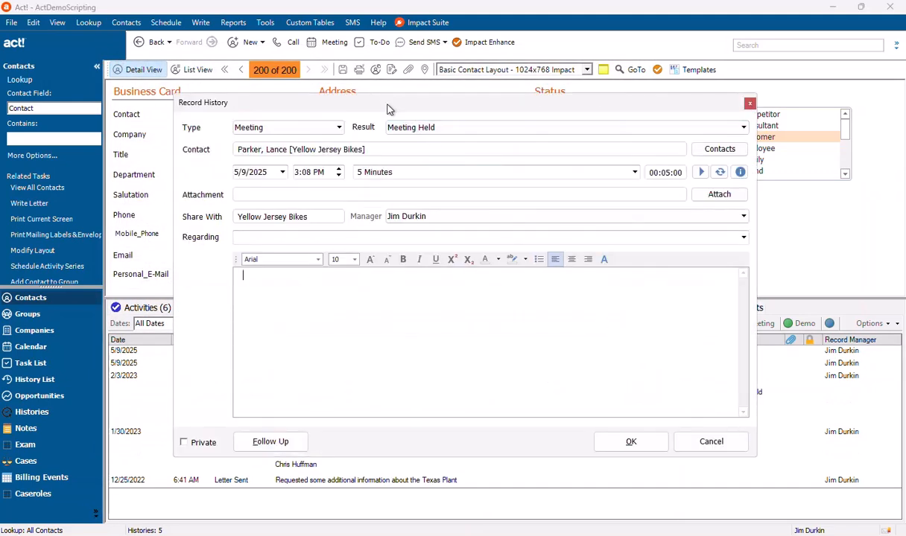
{"action": "left_click_drag", "start_coordinate": [386, 110], "coordinate": [412, 99]}
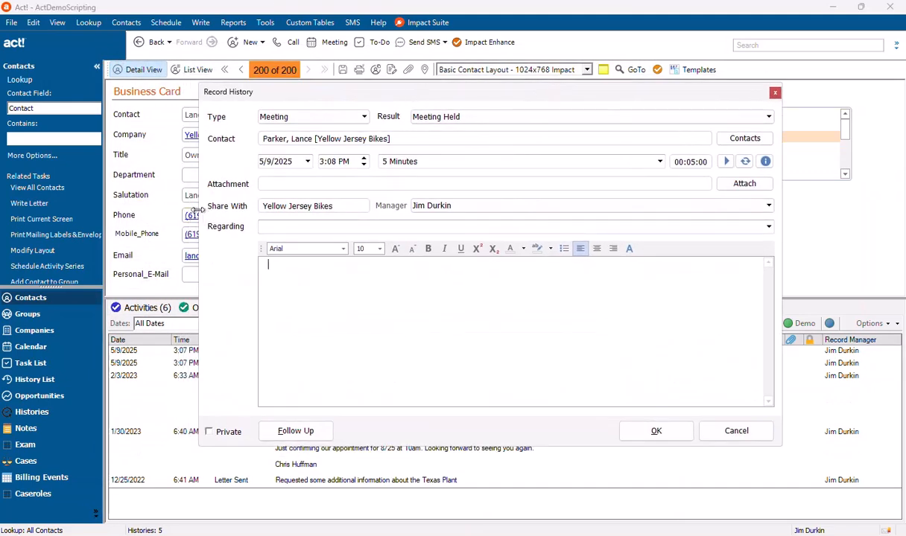
{"action": "left_click_drag", "start_coordinate": [199, 210], "coordinate": [409, 211]}
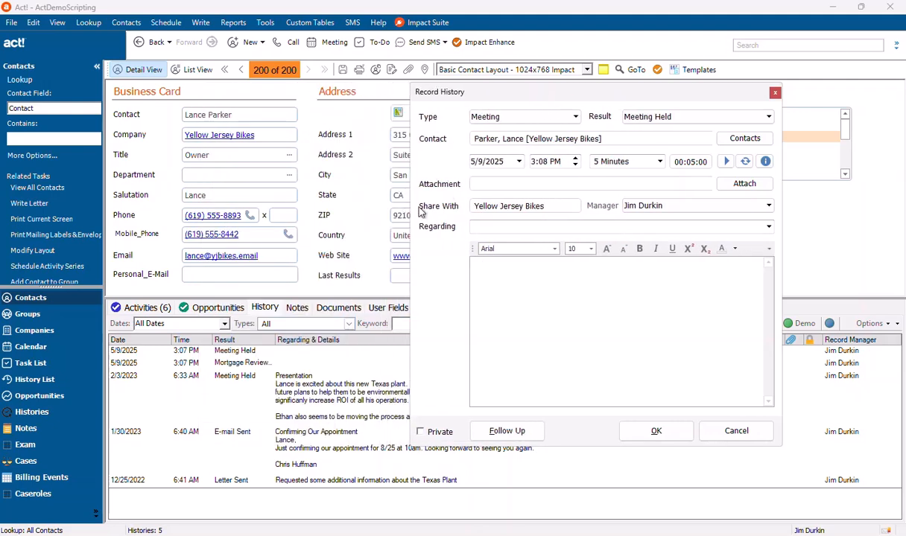
{"action": "left_click_drag", "start_coordinate": [617, 99], "coordinate": [742, 95]}
{"action": "left_click_drag", "start_coordinate": [855, 452], "coordinate": [847, 517]}
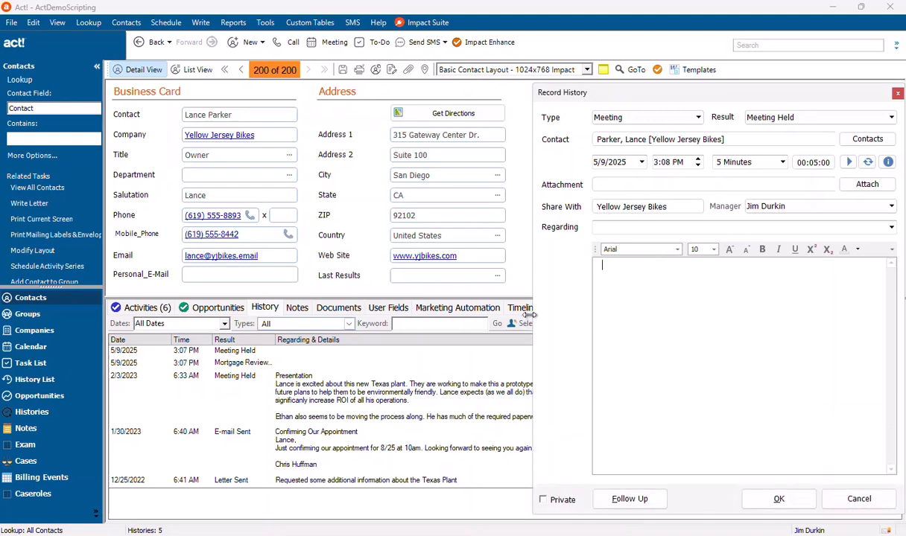
{"action": "left_click_drag", "start_coordinate": [531, 315], "coordinate": [607, 314]}
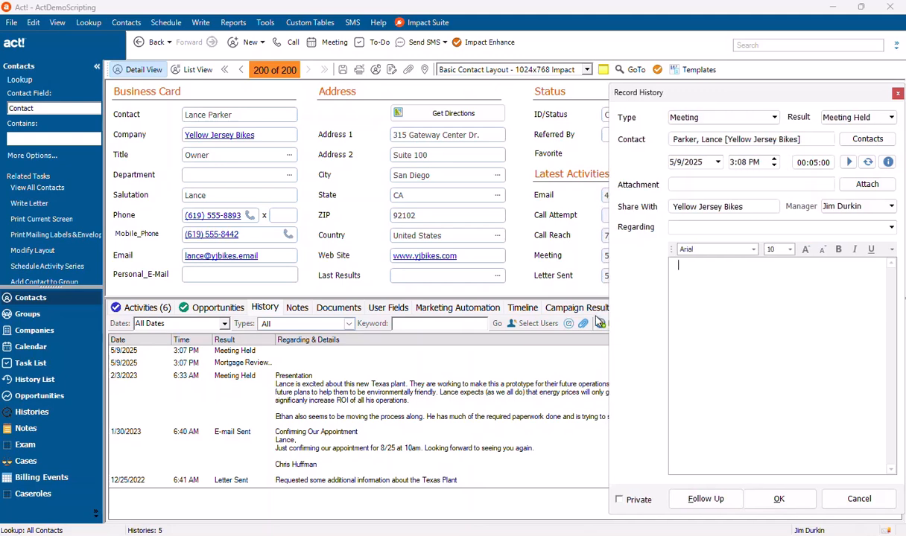
{"action": "left_click", "coordinate": [780, 501]}
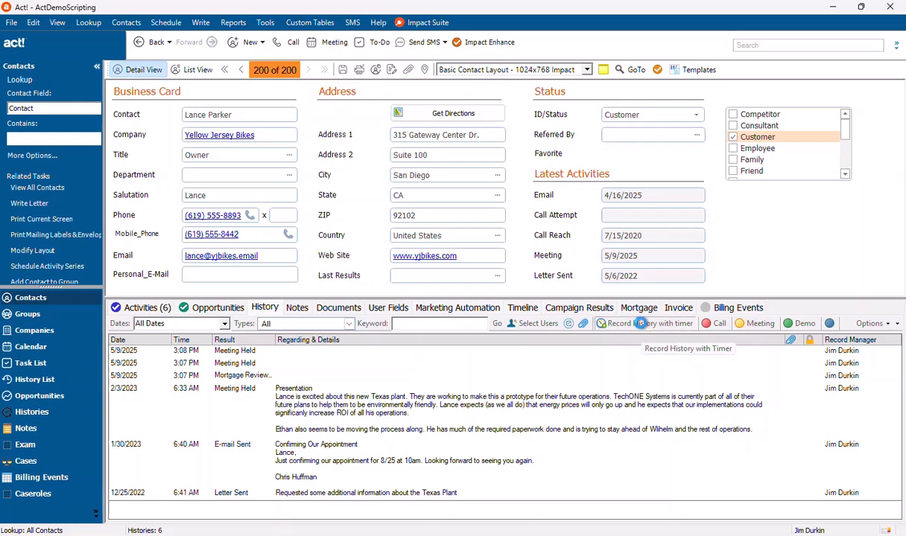
- Record a timed Meeting history with the details "New history"
{"action": "left_click", "coordinate": [642, 324]}
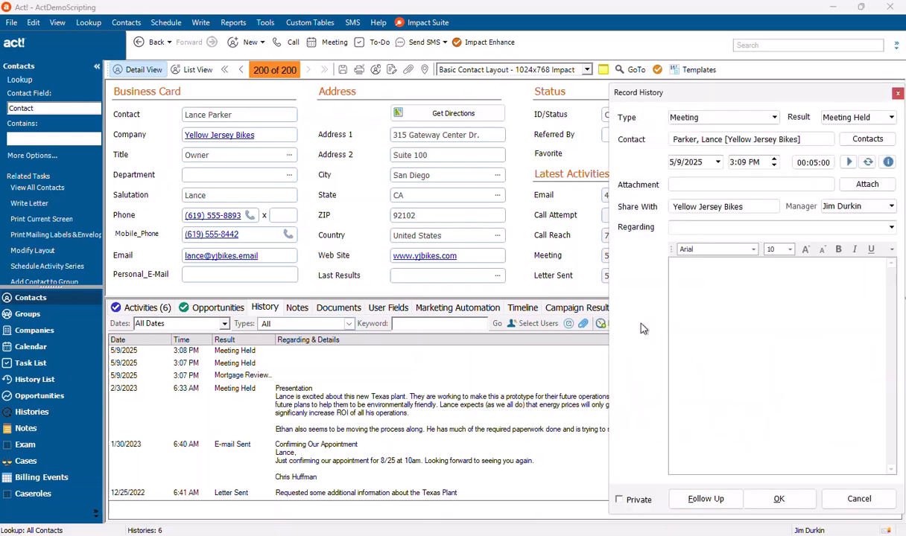
{"action": "type", "text": "New history"}
{"action": "left_click", "coordinate": [778, 499]}
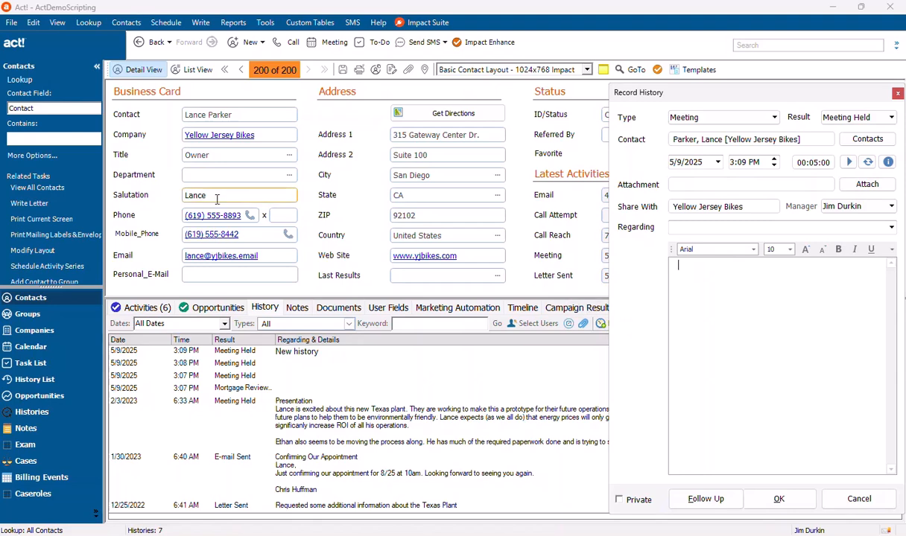
- Open the contact's YJBikes-Nevada Plant opportunity and enter "Enter my notes" as the details of the open history
{"action": "left_click", "coordinate": [217, 307]}
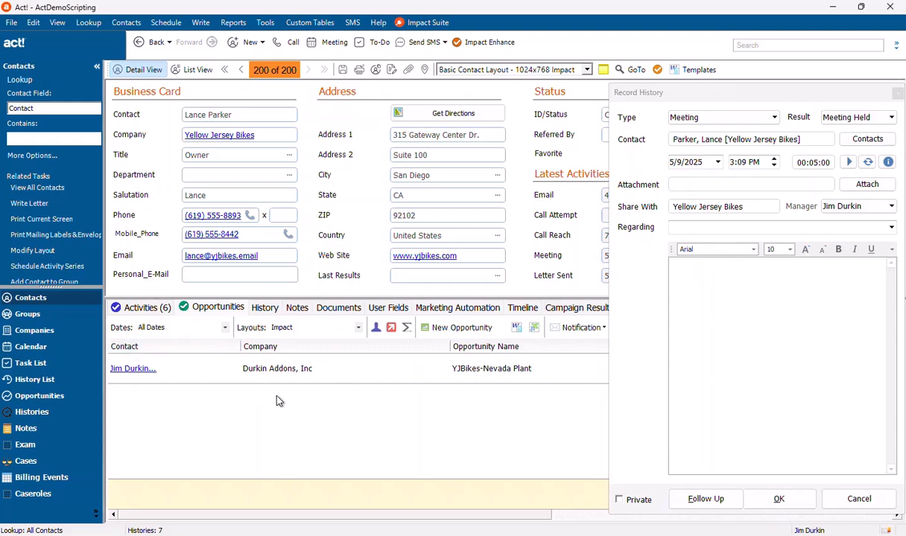
{"action": "double_click", "coordinate": [309, 372]}
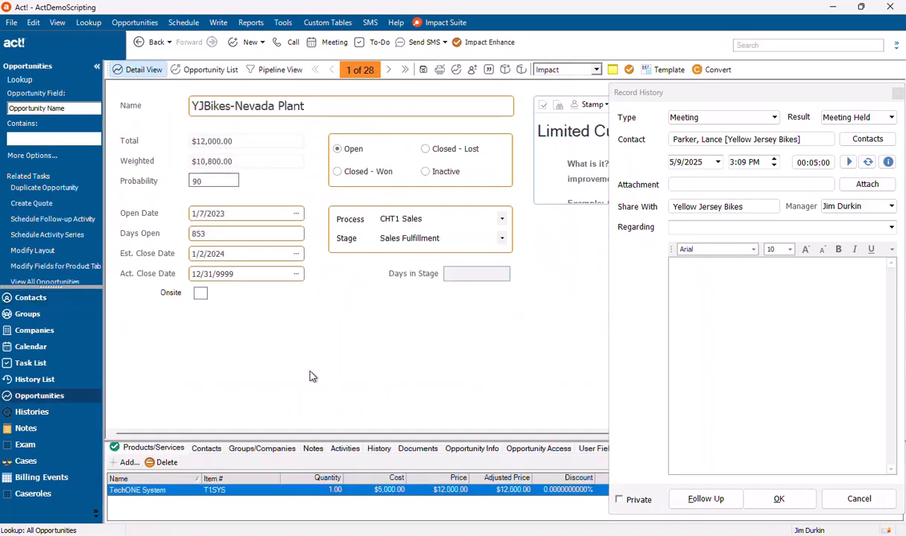
{"action": "left_click", "coordinate": [710, 311]}
{"action": "type", "text": "Enter my notes"}
- View the Durkin Addons, Inc contact linked to the opportunity, and reopen the YJBikes-Nevada Plant opportunity from that contact
{"action": "left_click", "coordinate": [207, 447]}
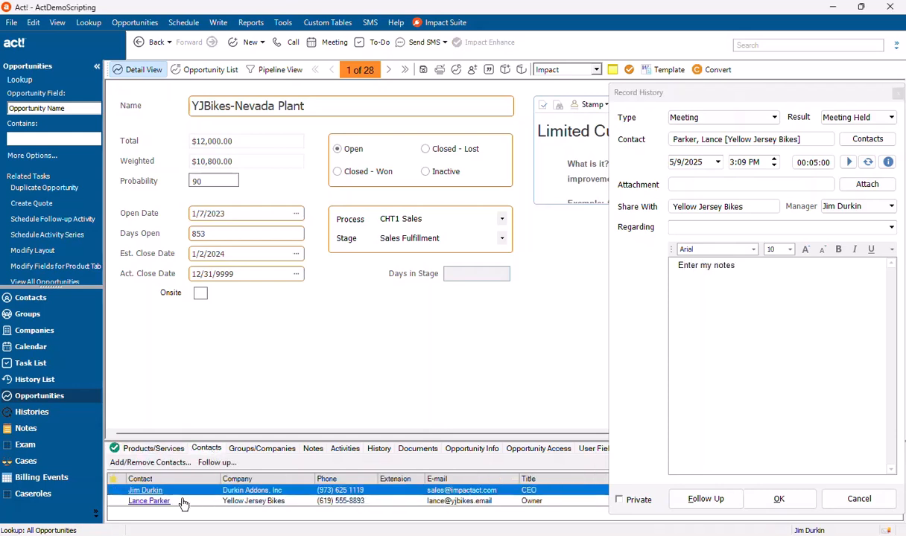
{"action": "left_click", "coordinate": [147, 492]}
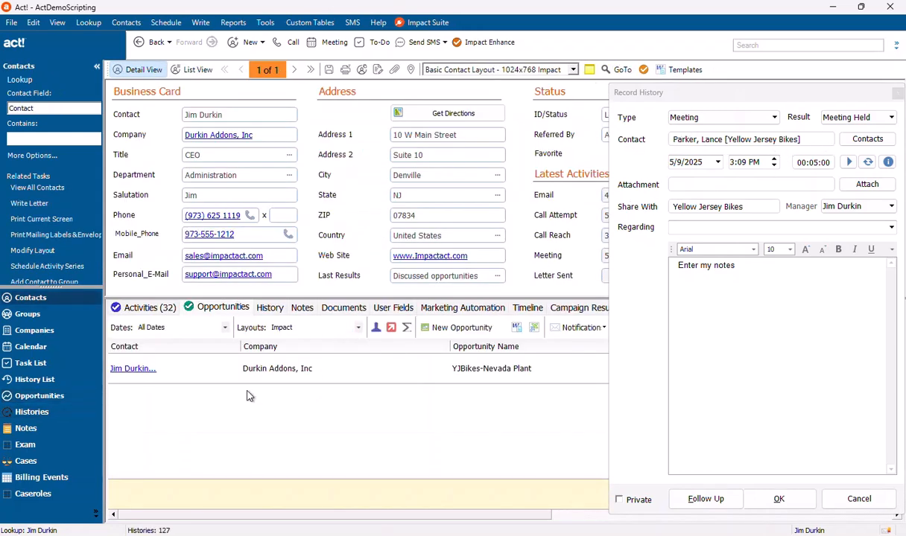
{"action": "left_click", "coordinate": [314, 371]}
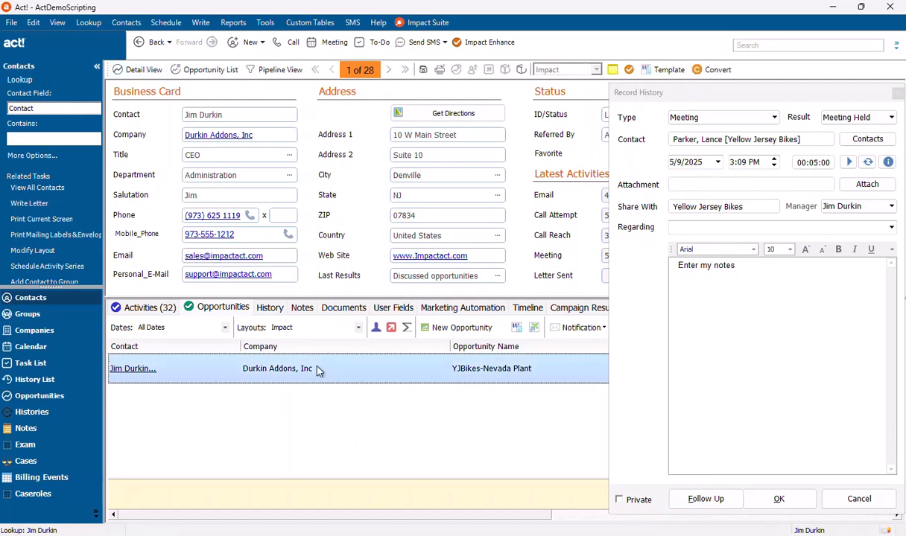
{"action": "double_click", "coordinate": [322, 370]}
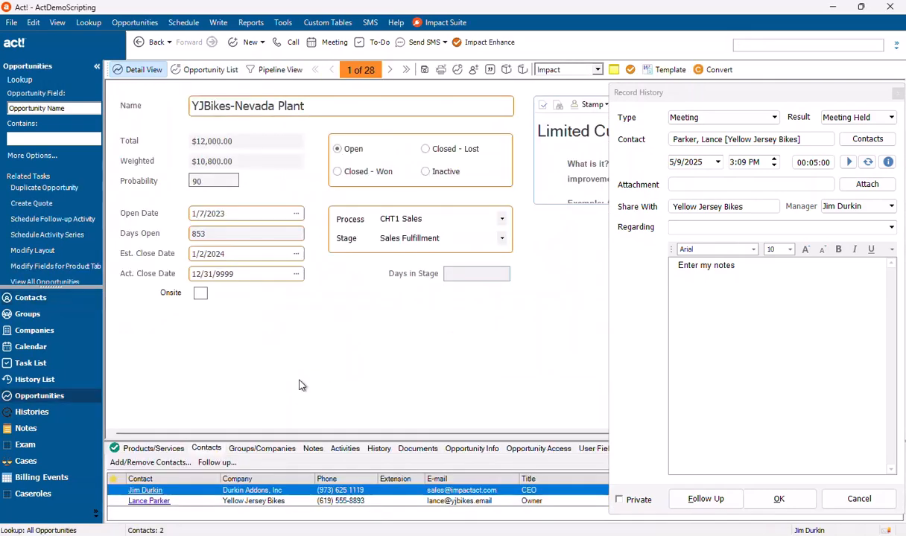
- Open the Yellow Jersey Bikes contact linked to the opportunity and save the open Meeting history
{"action": "left_click", "coordinate": [155, 501]}
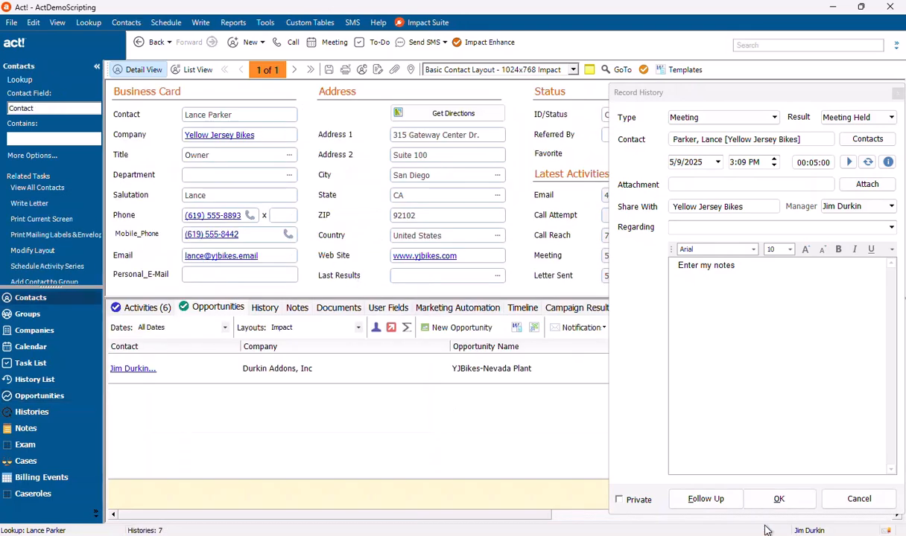
{"action": "left_click", "coordinate": [775, 505]}
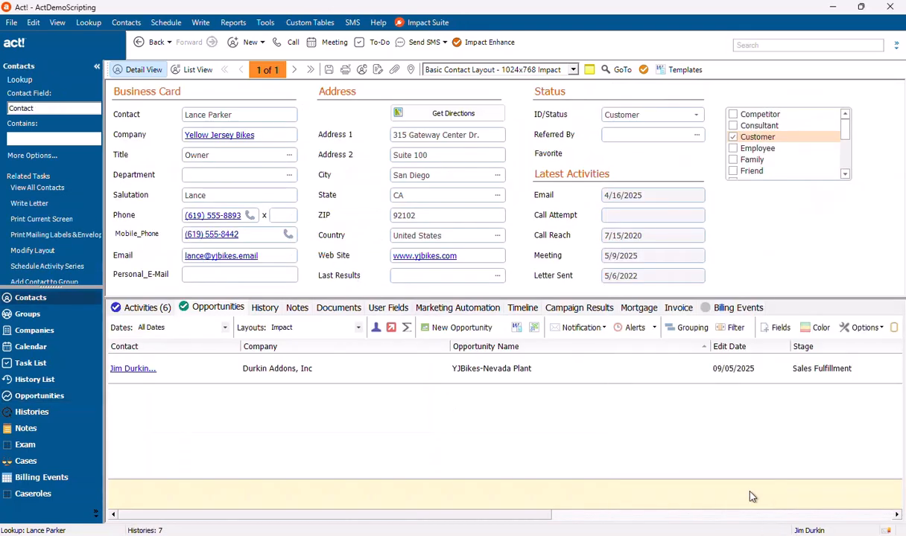
- View the contact's history list, and open and close its "New history" entry
{"action": "left_click", "coordinate": [265, 308]}
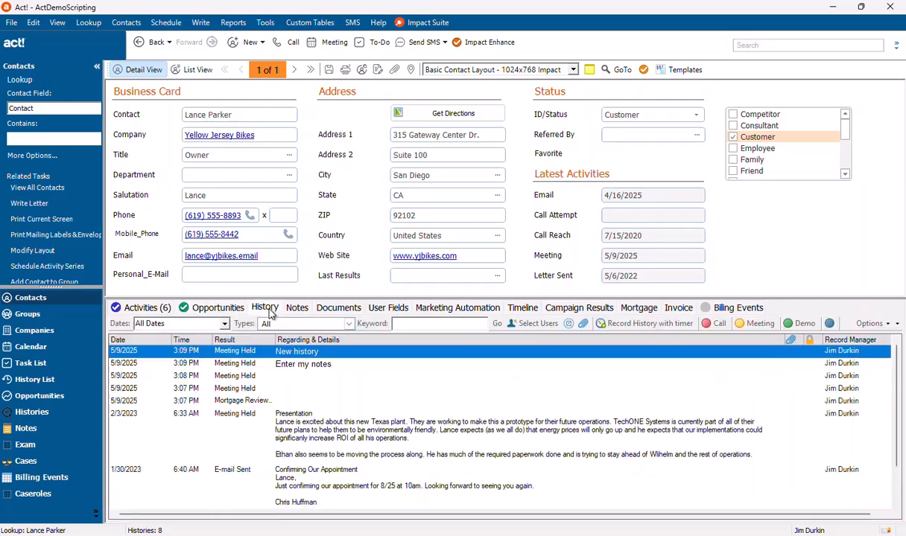
{"action": "double_click", "coordinate": [287, 352]}
{"action": "left_click", "coordinate": [638, 407]}
- Dial the contact's mobile number to start a Call history, and close Phone Link after moving it aside
{"action": "left_click", "coordinate": [202, 237]}
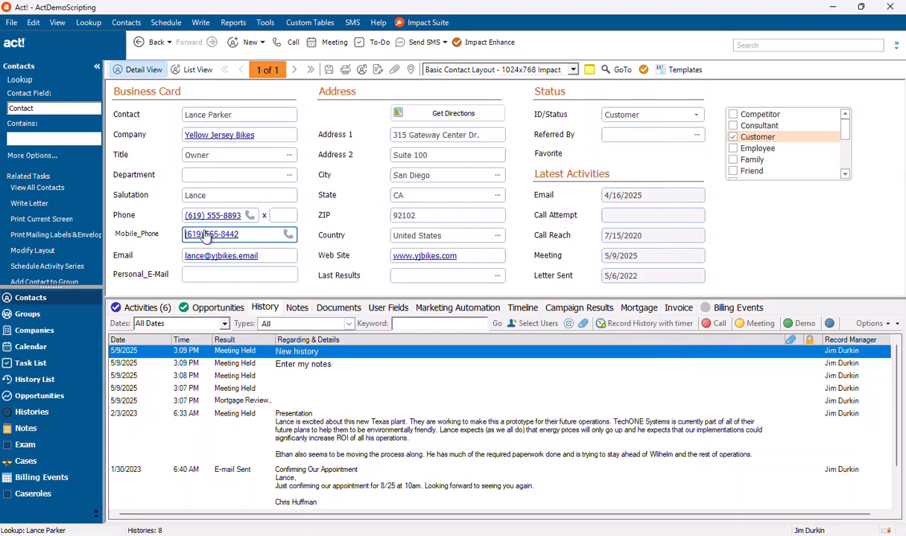
{"action": "left_click", "coordinate": [210, 237]}
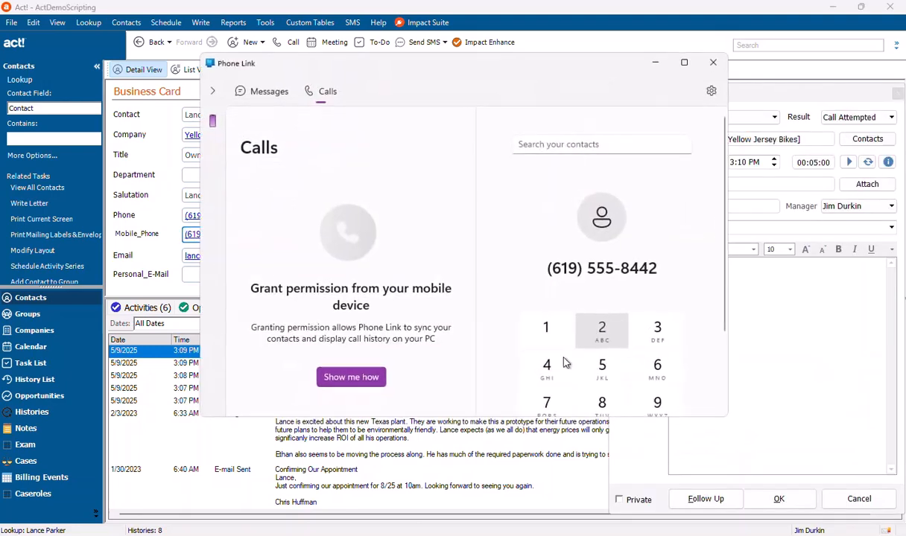
{"action": "left_click_drag", "start_coordinate": [478, 67], "coordinate": [323, 275]}
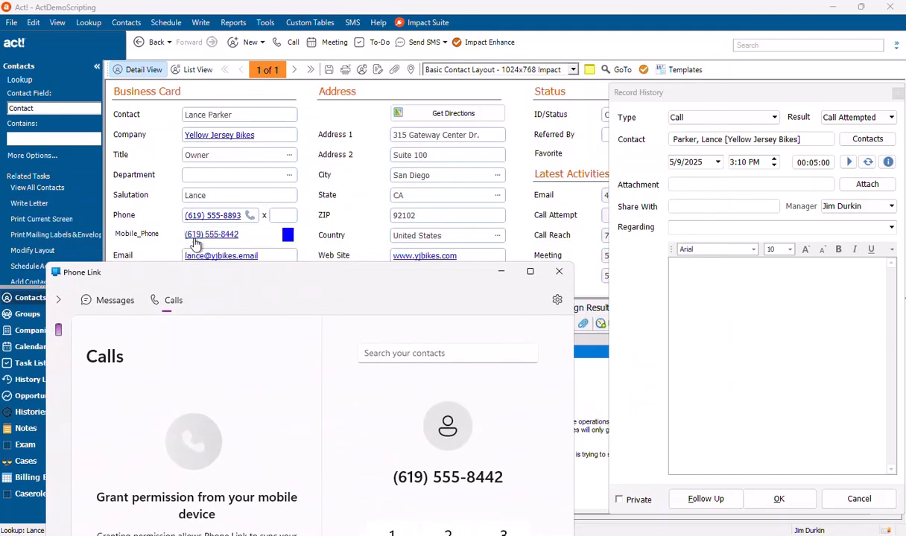
{"action": "left_click", "coordinate": [558, 273]}
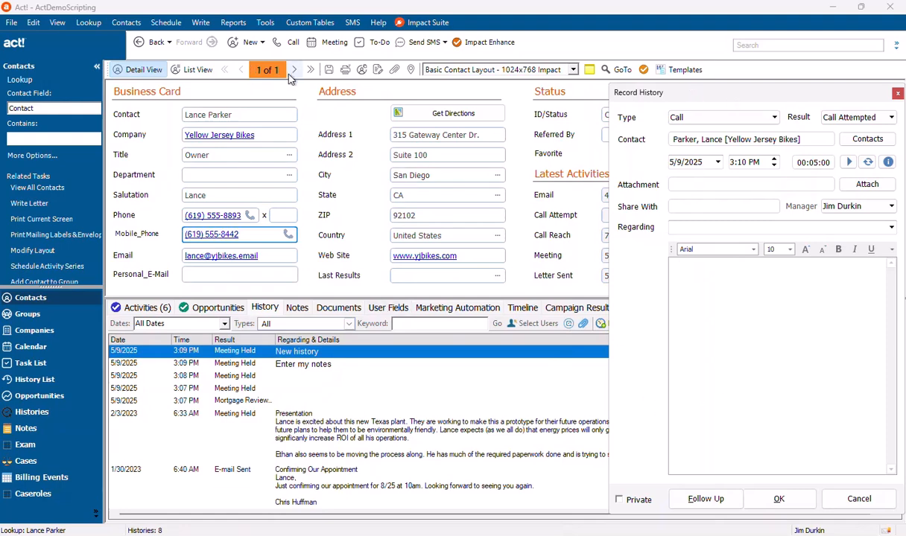
- Browse the contact's opportunities and activities while the Call history is open, and cancel that history
{"action": "left_click", "coordinate": [223, 306]}
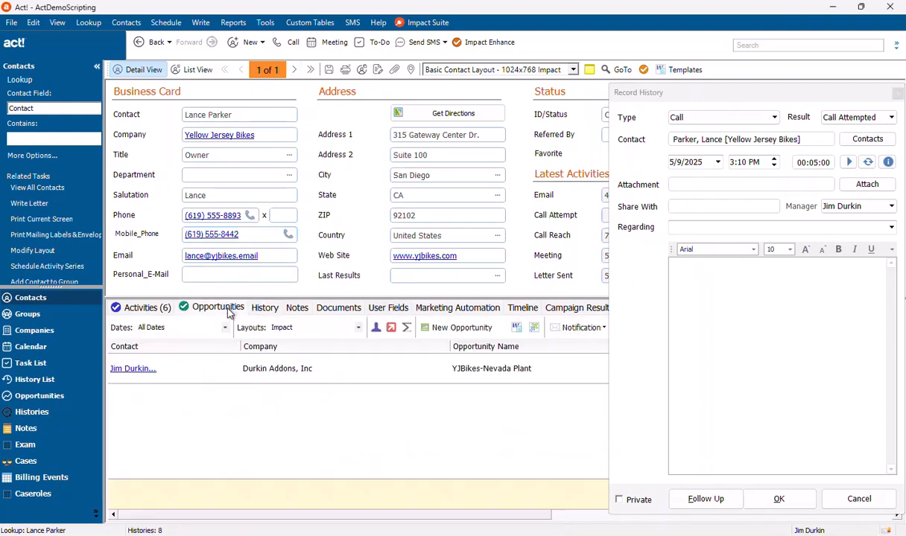
{"action": "left_click", "coordinate": [149, 306]}
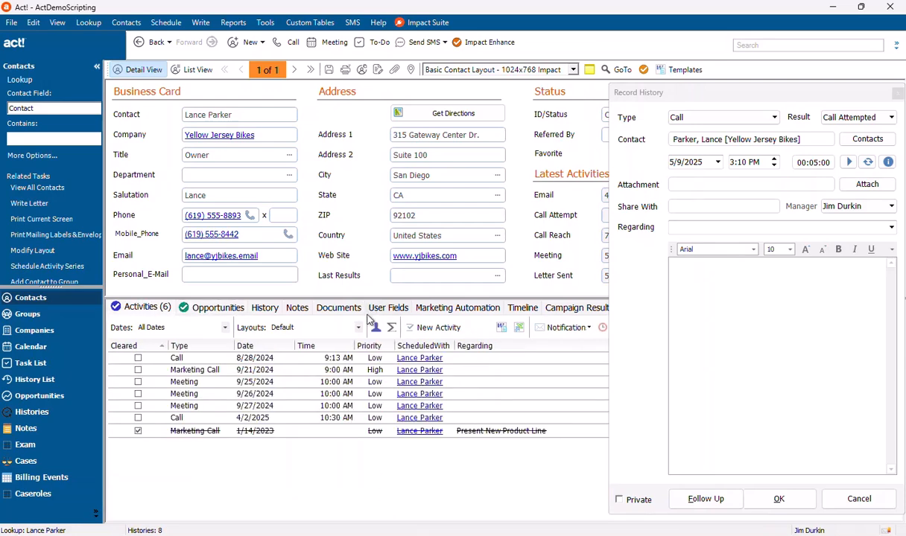
{"action": "mouse_move", "coordinate": [720, 98]}
{"action": "left_mouse_down"}
{"action": "mouse_move", "coordinate": [683, 96]}
{"action": "mouse_move", "coordinate": [718, 97]}
{"action": "left_mouse_up"}
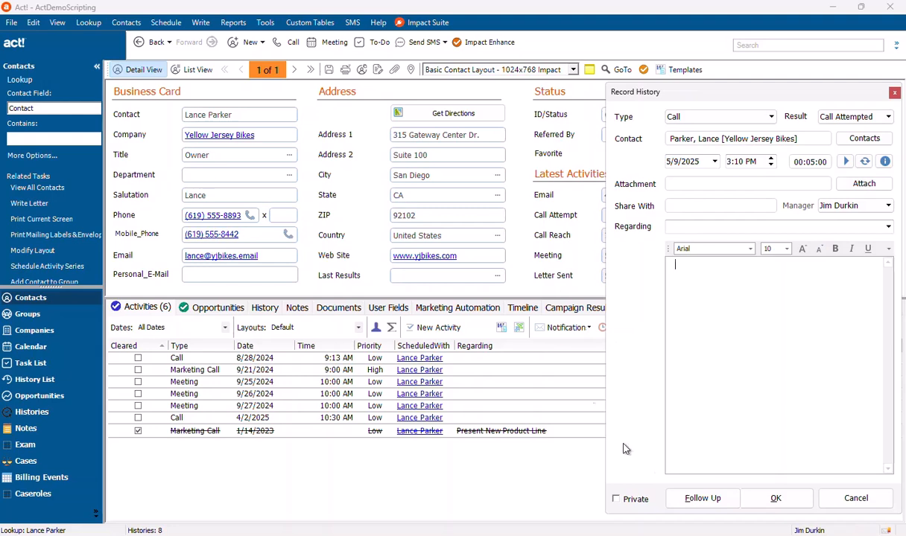
{"action": "left_click", "coordinate": [853, 498]}
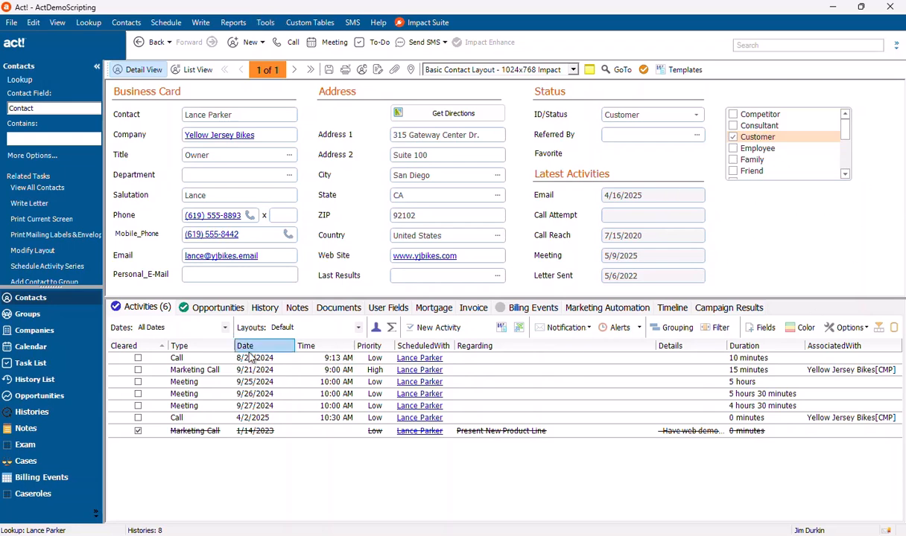
- Look through the contact's history, notes and activities lists
{"action": "left_click", "coordinate": [263, 306]}
{"action": "left_click", "coordinate": [297, 308]}
{"action": "left_click", "coordinate": [260, 306]}
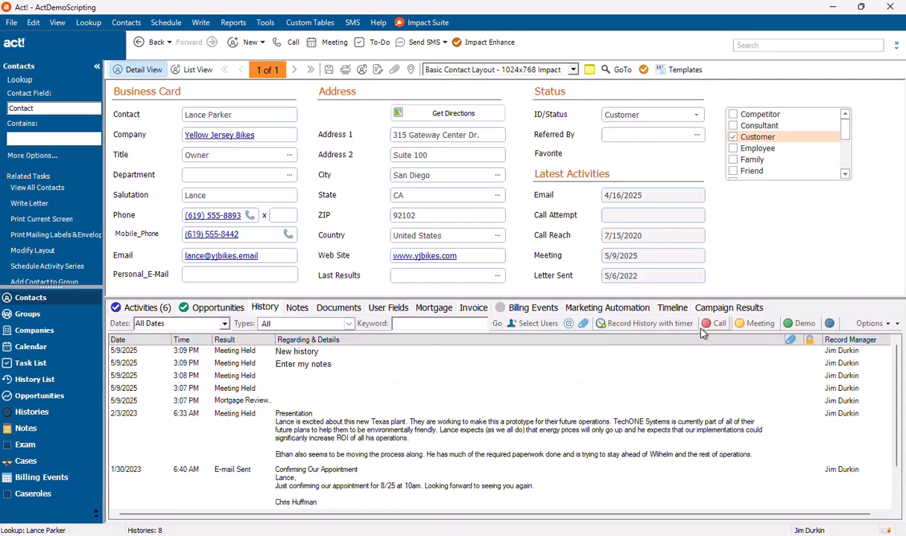
{"action": "left_click", "coordinate": [149, 307]}
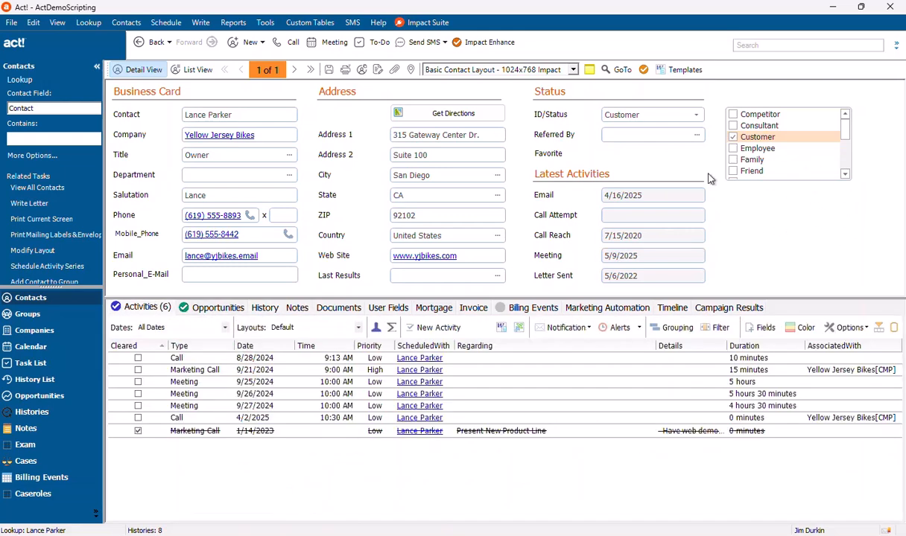
- Open the contact layout in Impact Designer and hide the properties pane to free up layout space
{"action": "left_click", "coordinate": [266, 23]}
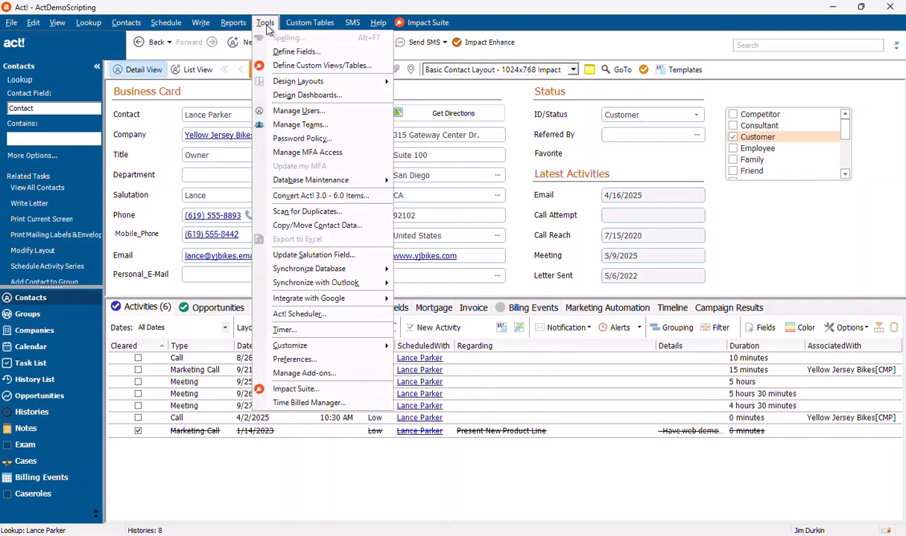
{"action": "mouse_move", "coordinate": [298, 87]}
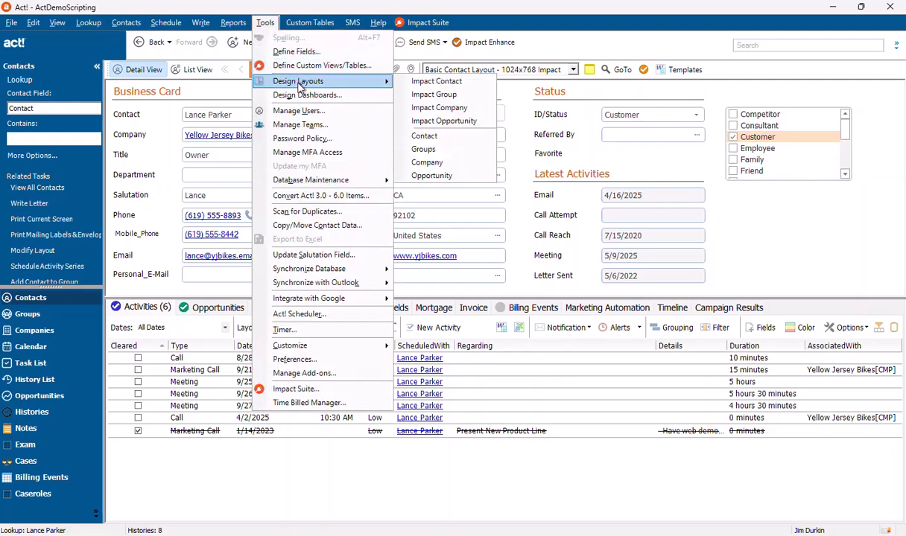
{"action": "left_click", "coordinate": [411, 82]}
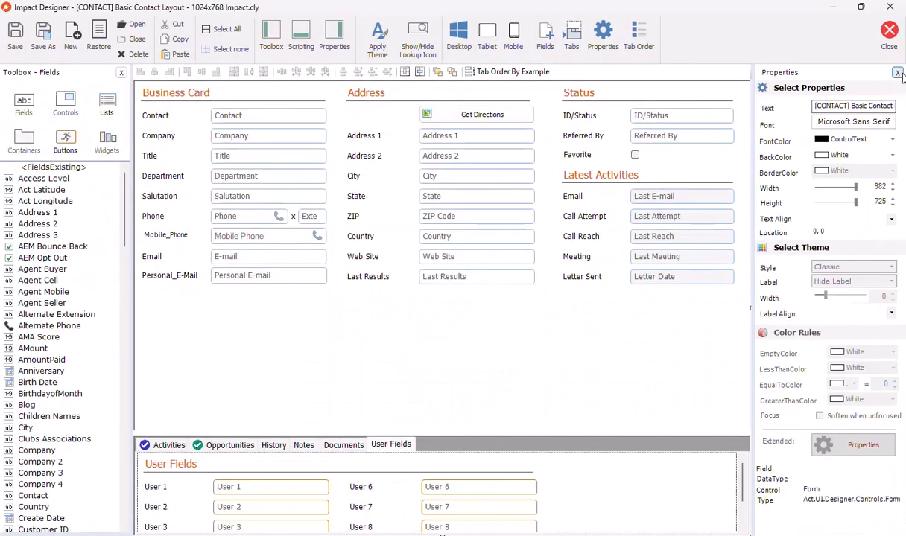
{"action": "left_click", "coordinate": [898, 73]}
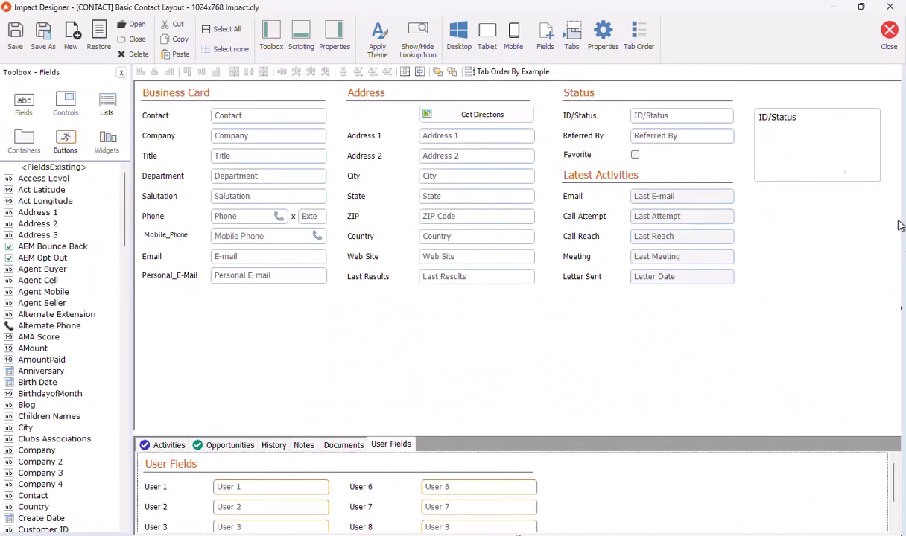
- Add a Create History button to the layout beneath the ID/Status box
{"action": "left_click", "coordinate": [65, 142]}
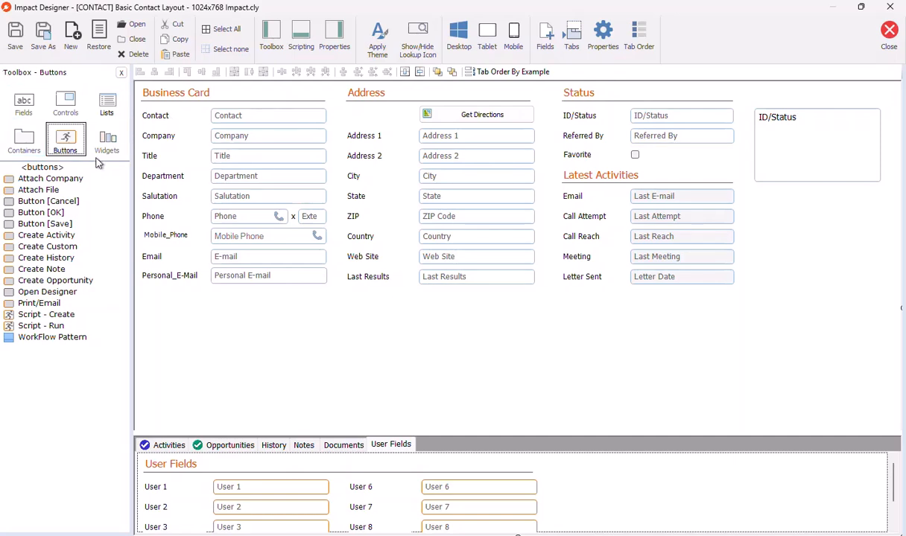
{"action": "left_click", "coordinate": [40, 260]}
{"action": "left_click_drag", "start_coordinate": [27, 262], "coordinate": [770, 219]}
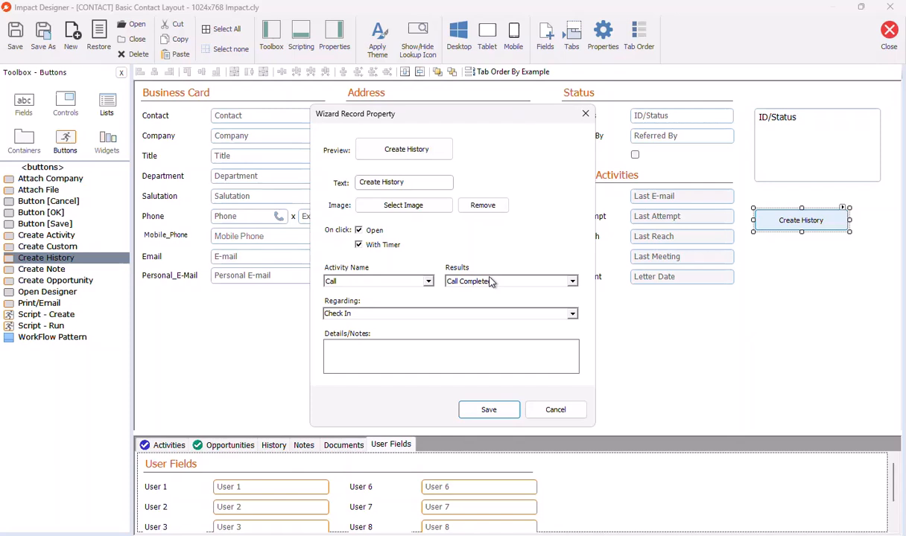
- Set the new history button's text to "Record Call"
{"action": "left_click_drag", "start_coordinate": [406, 183], "coordinate": [355, 183]}
{"action": "type", "text": "Reco"}
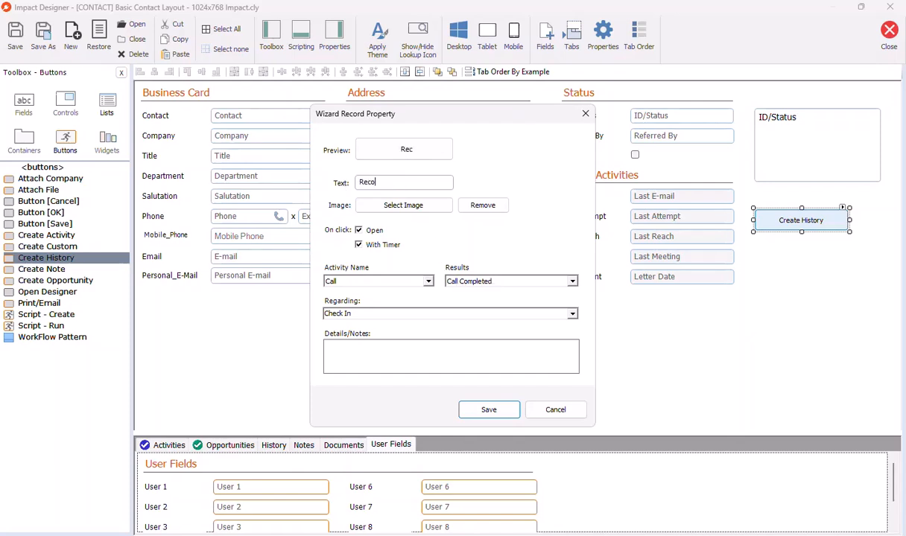
{"action": "type", "text": "rd Call"}
{"action": "key", "text": "Tab"}
- Configure the button for the Call activity with the result Call Attempted, regarding Confirm Appointment
{"action": "left_click", "coordinate": [331, 281]}
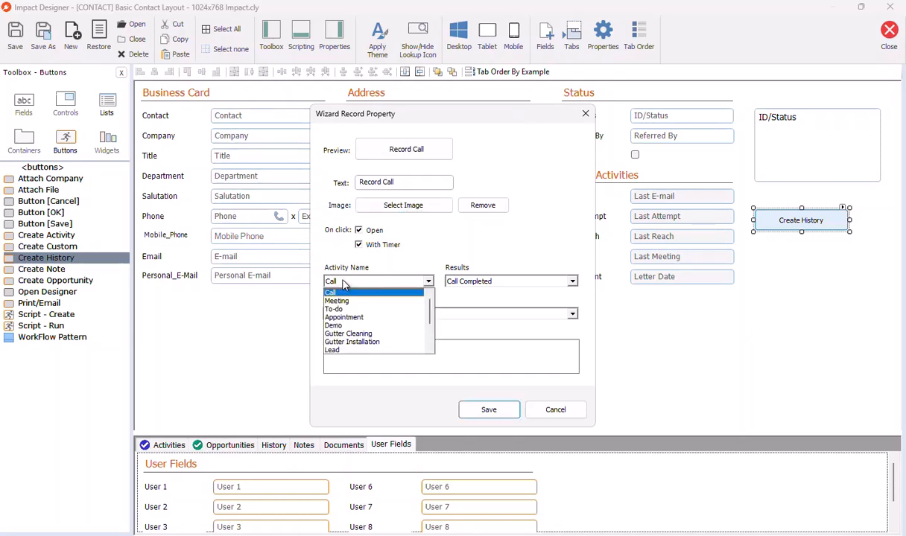
{"action": "left_click", "coordinate": [345, 290]}
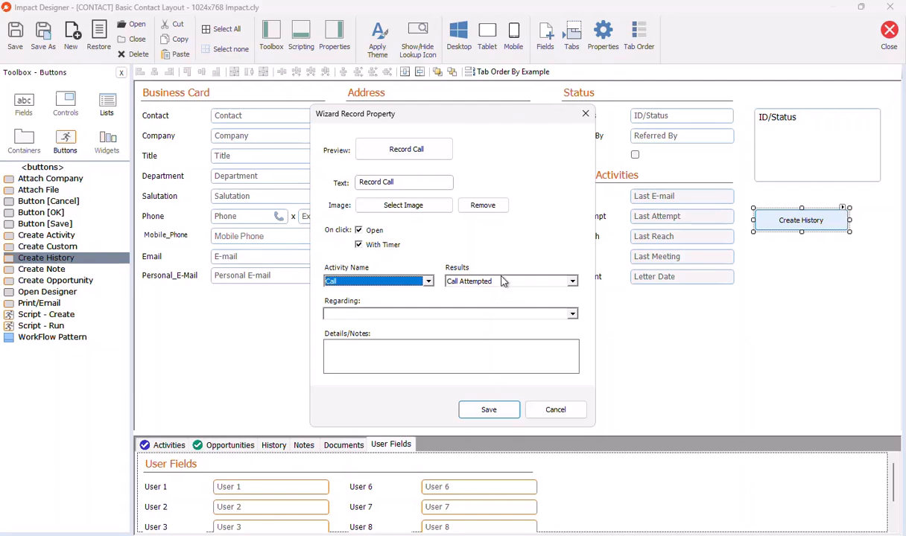
{"action": "left_click", "coordinate": [473, 282]}
{"action": "left_click", "coordinate": [465, 262]}
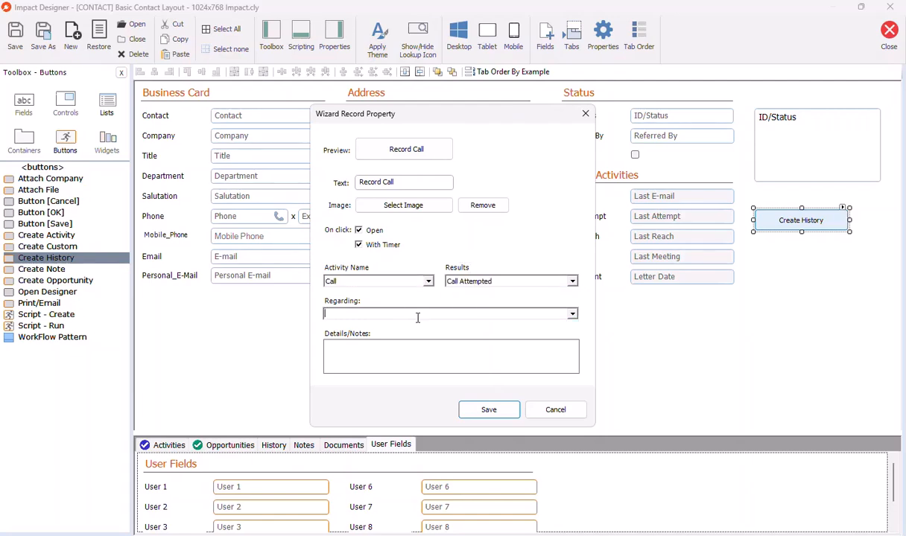
{"action": "left_click", "coordinate": [572, 314]}
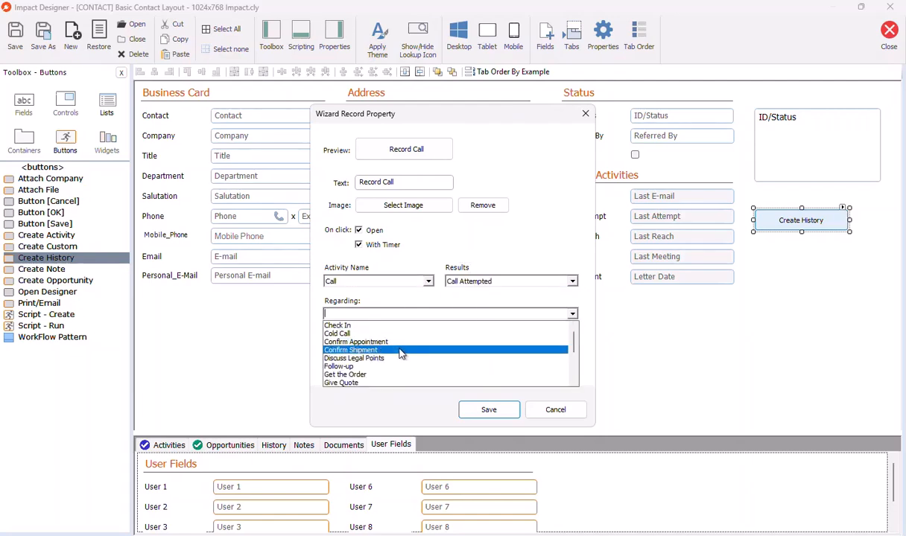
{"action": "left_click", "coordinate": [372, 342]}
{"action": "left_click", "coordinate": [445, 371]}
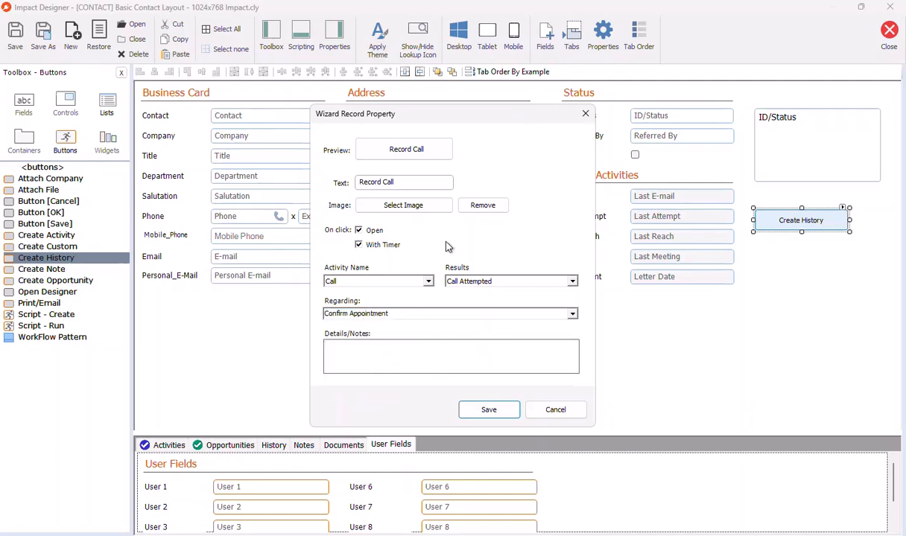
- Assign the History.png image to the Record Call button and save the button's settings
{"action": "left_click", "coordinate": [431, 206]}
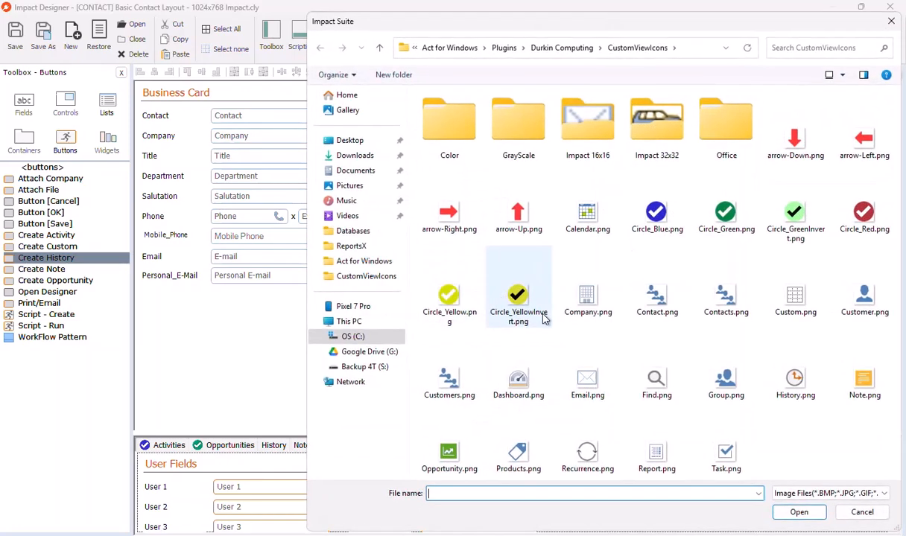
{"action": "left_click", "coordinate": [778, 394]}
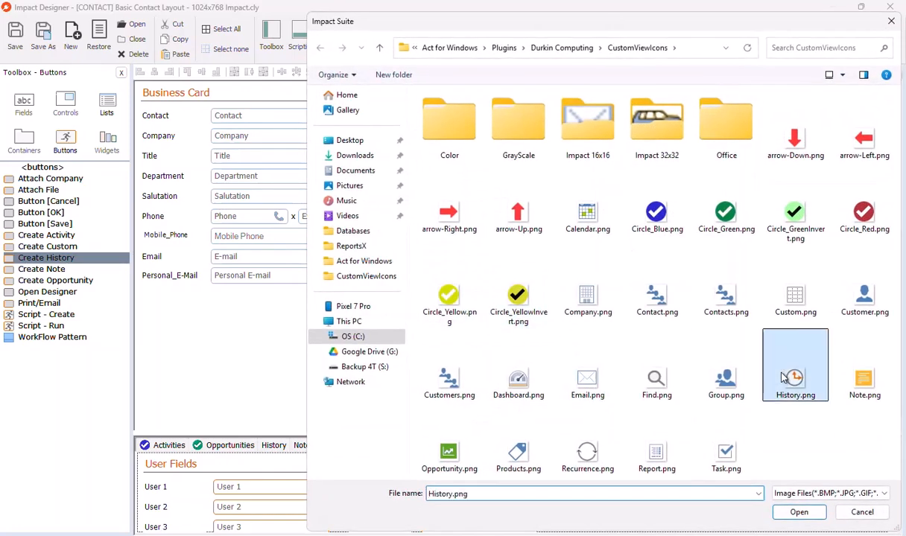
{"action": "left_click", "coordinate": [798, 511]}
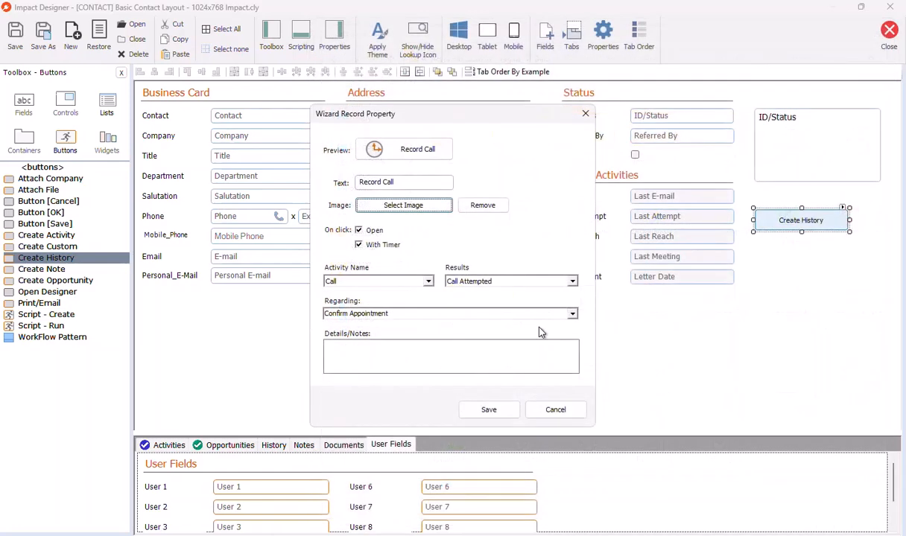
{"action": "left_click", "coordinate": [492, 409]}
- Size and align the Record Call button to the ID/Status box, and close the designer, saving the layout
{"action": "left_click_drag", "start_coordinate": [808, 228], "coordinate": [881, 214]}
{"action": "left_click", "coordinate": [888, 34]}
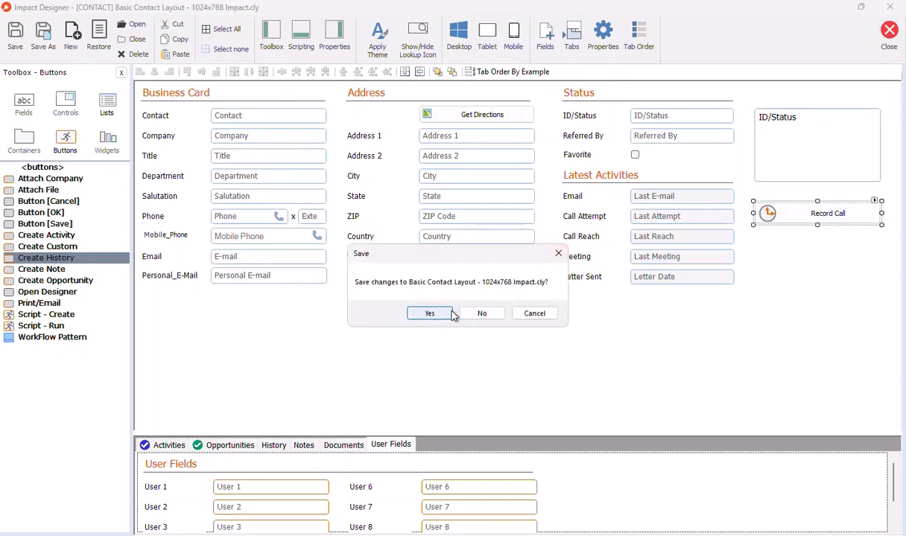
{"action": "left_click", "coordinate": [428, 312]}
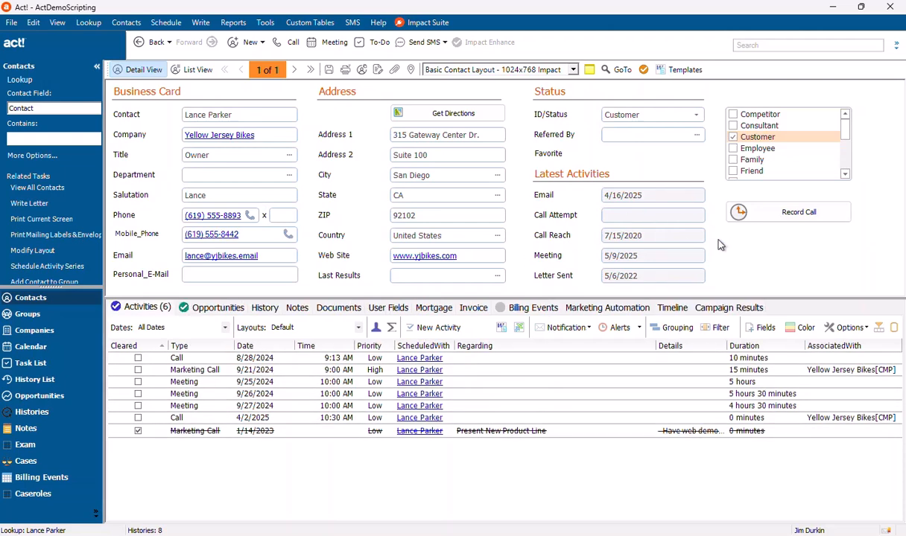
- Start a Call history with the Record Call button, widen and reposition its window, and save the entry
{"action": "left_click", "coordinate": [783, 218]}
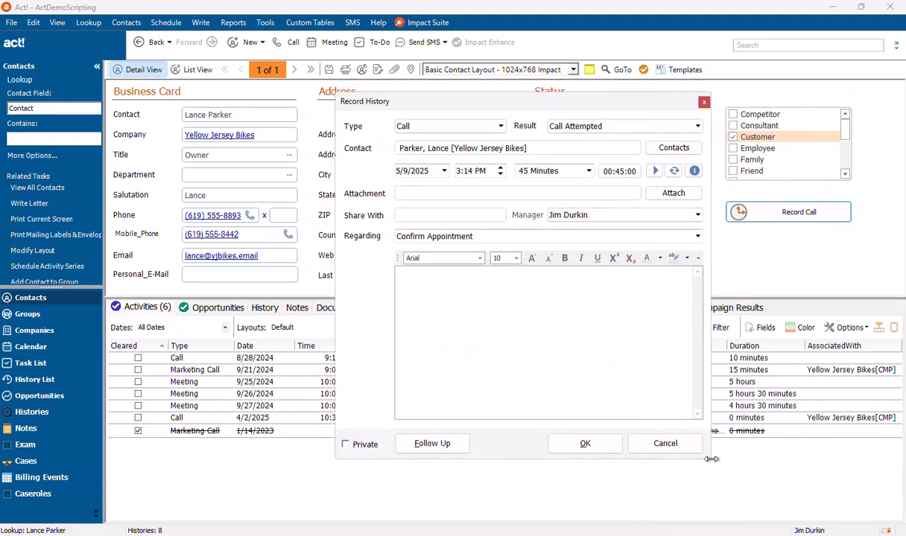
{"action": "left_click_drag", "start_coordinate": [708, 460], "coordinate": [904, 424]}
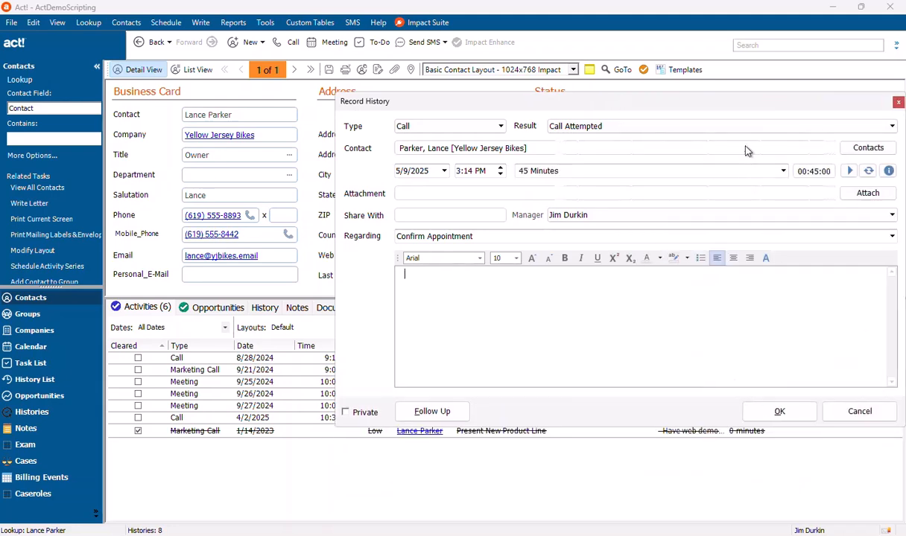
{"action": "left_click_drag", "start_coordinate": [741, 108], "coordinate": [467, 88]}
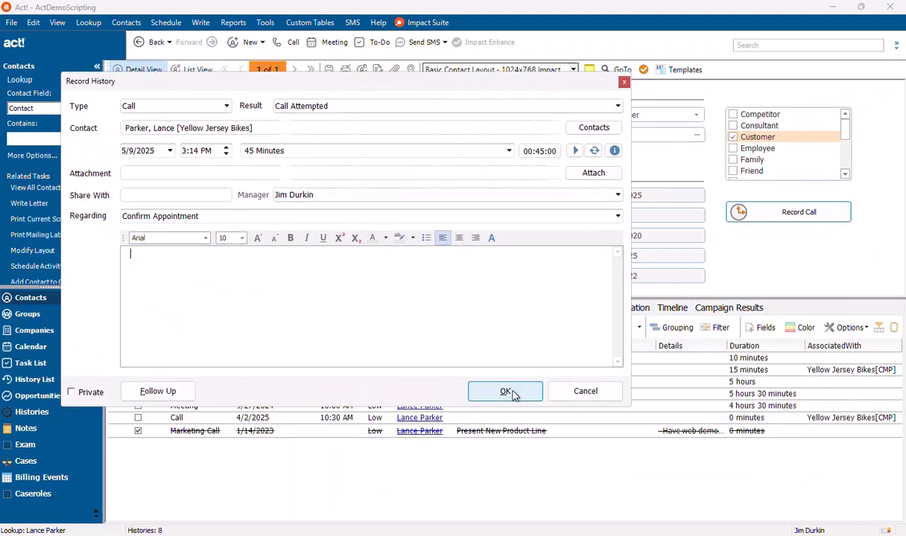
{"action": "left_click", "coordinate": [483, 402]}
- Start a new Call history with the Record Call button, narrow its window, and start the timer
{"action": "left_click", "coordinate": [811, 211]}
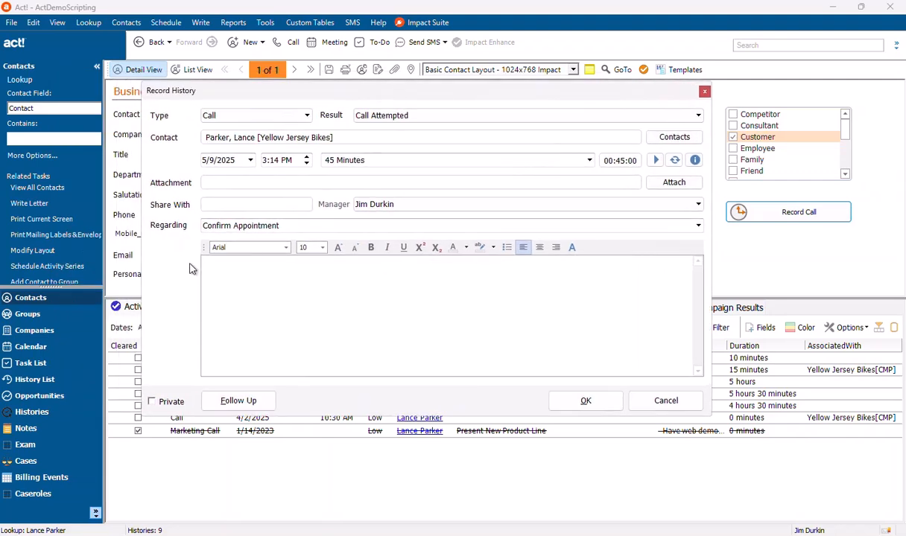
{"action": "left_click_drag", "start_coordinate": [141, 269], "coordinate": [246, 264]}
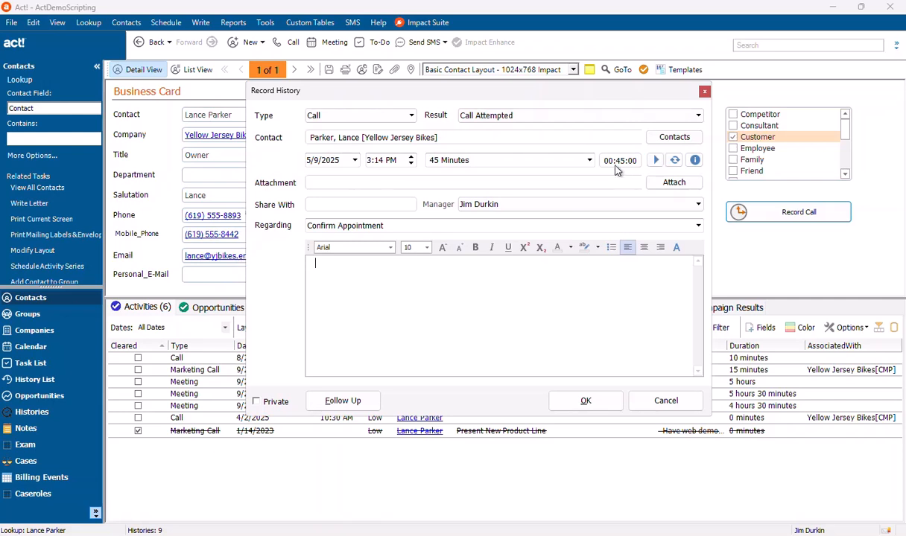
{"action": "left_click", "coordinate": [454, 160]}
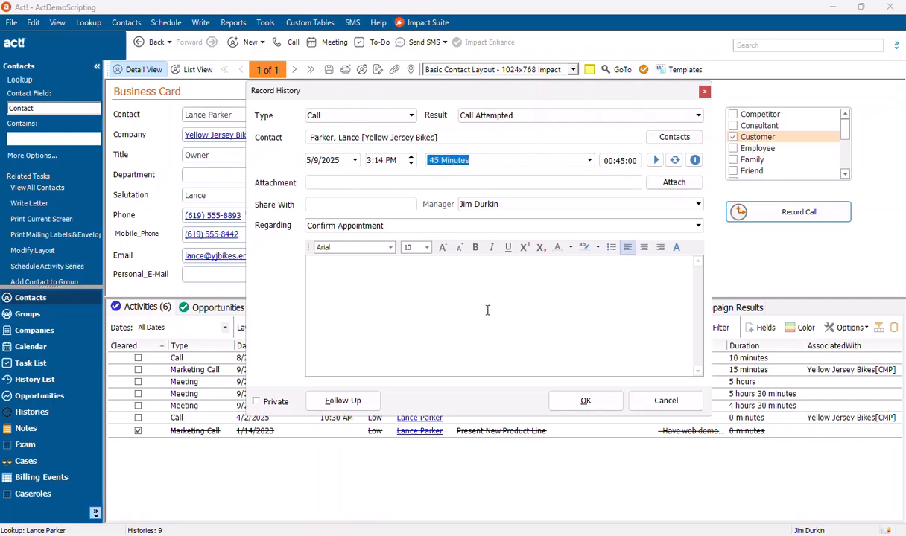
{"action": "left_click", "coordinate": [654, 161]}
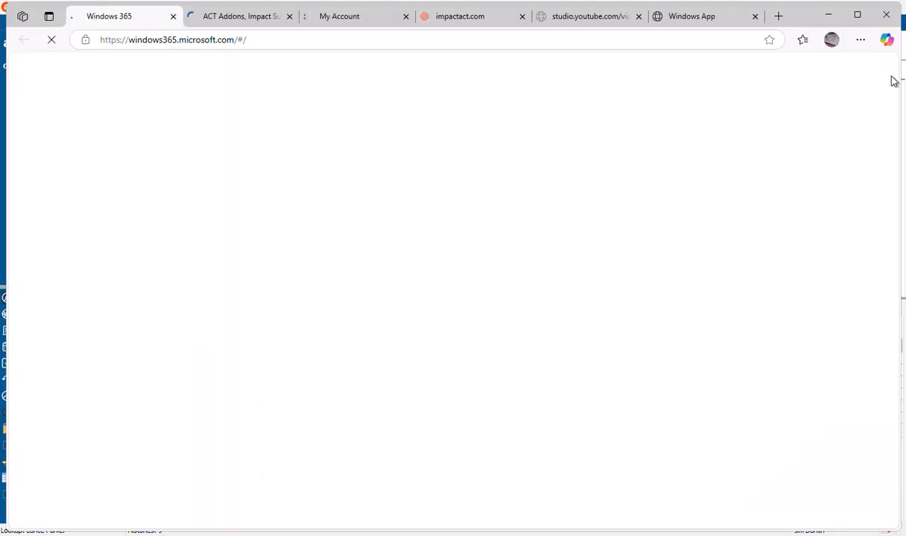
{"action": "left_click", "coordinate": [828, 16]}
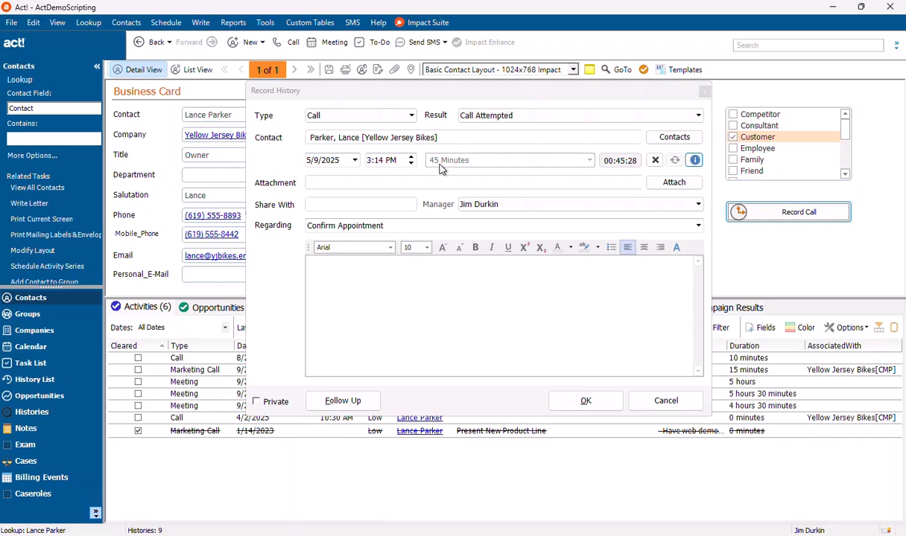
- Set the history timer to start automatically, round up in 5 minute increments, and default to a duration of 5 Minutes
{"action": "left_click", "coordinate": [694, 161]}
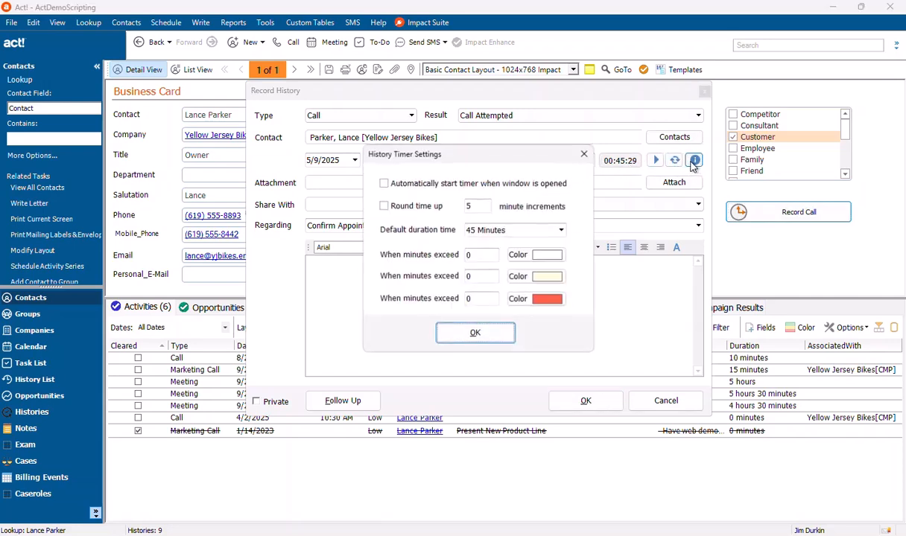
{"action": "left_click_drag", "start_coordinate": [474, 149], "coordinate": [566, 153]}
{"action": "left_click", "coordinate": [499, 194]}
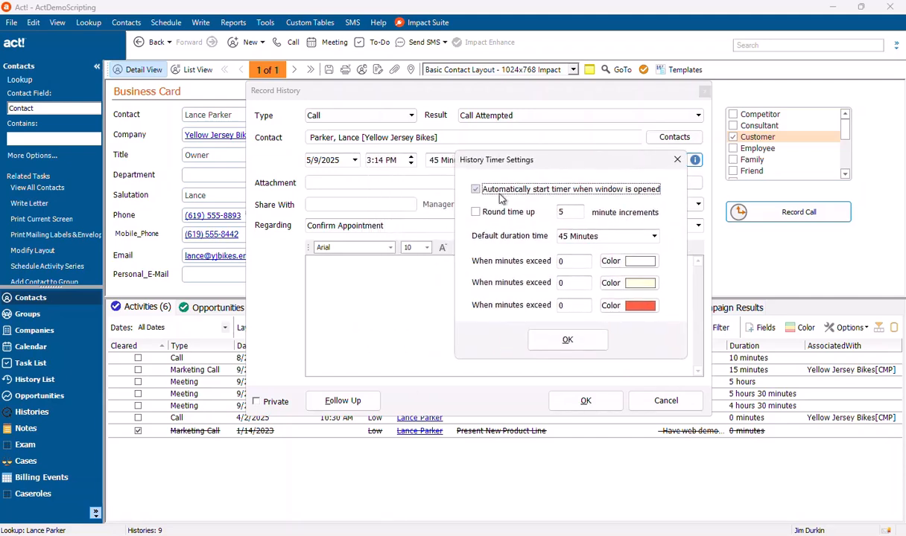
{"action": "left_click_drag", "start_coordinate": [551, 166], "coordinate": [529, 237]}
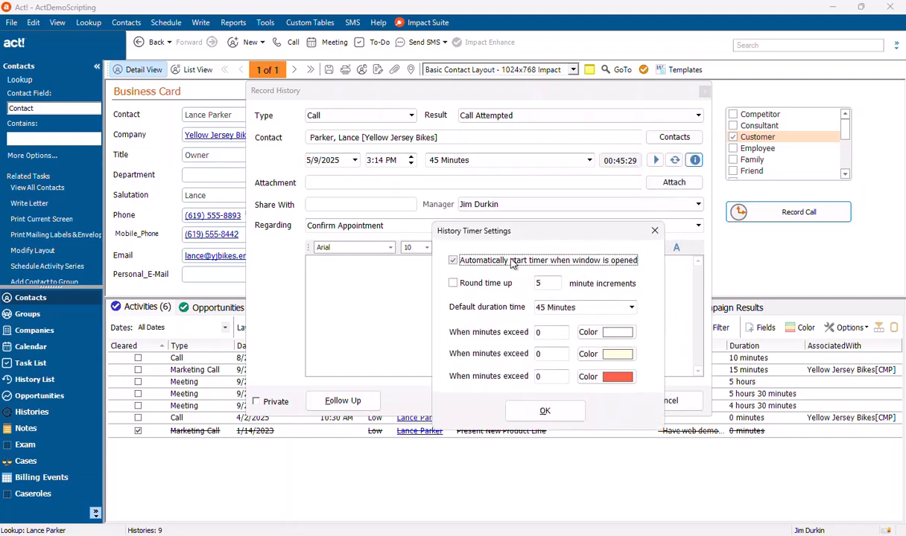
{"action": "left_click", "coordinate": [465, 287]}
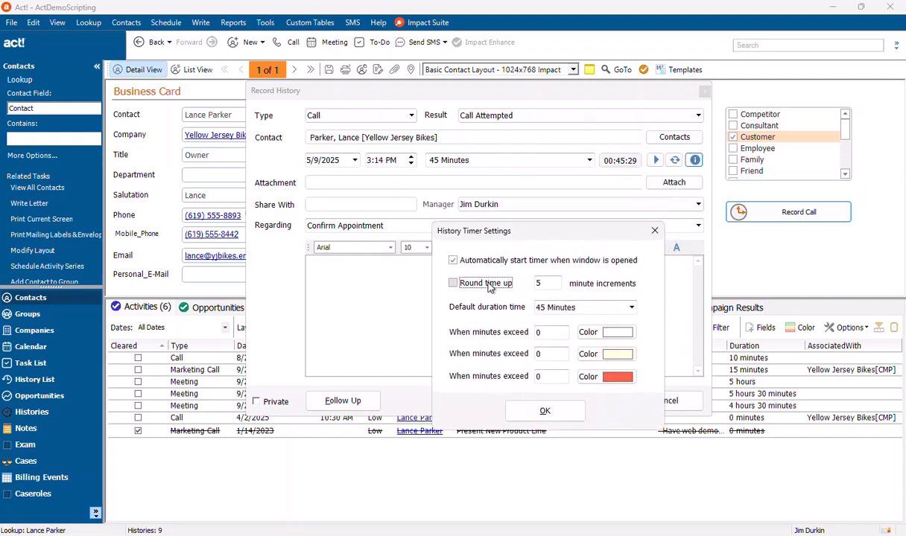
{"action": "left_click", "coordinate": [547, 281]}
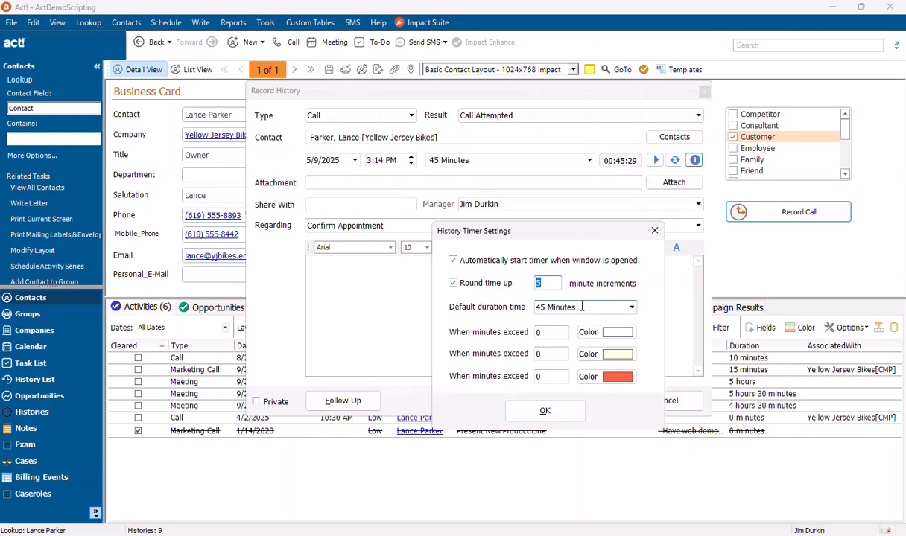
{"action": "left_click", "coordinate": [631, 307]}
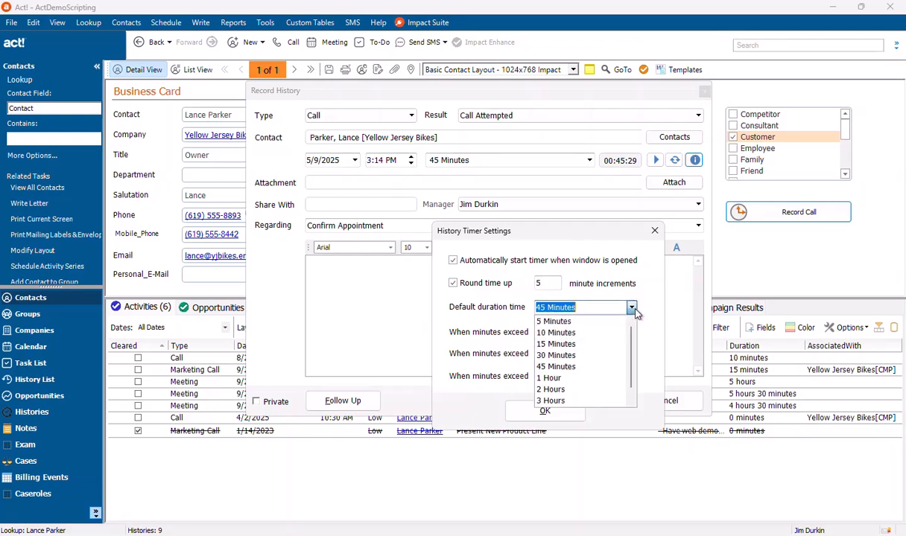
{"action": "left_click", "coordinate": [583, 322]}
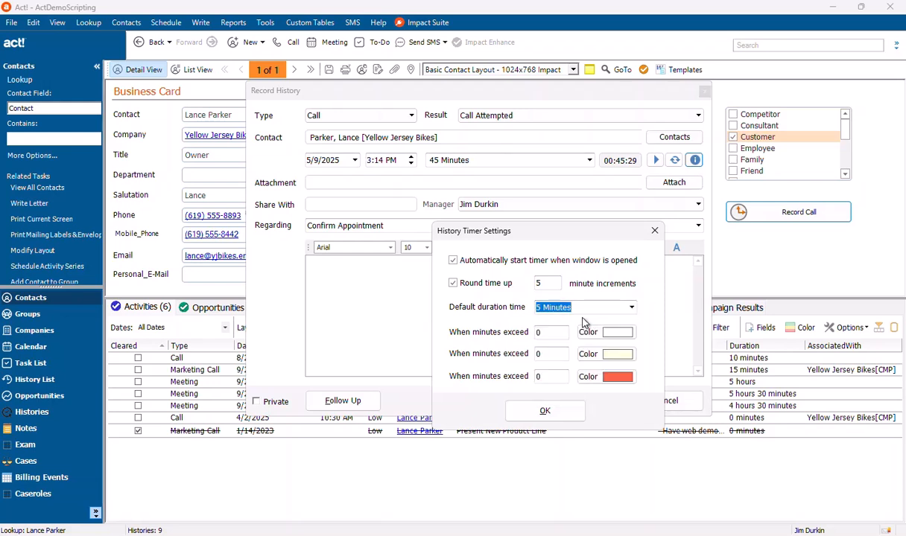
- Try a 12-minute limit for the second timer color threshold and reset it to 0
{"action": "left_click", "coordinate": [538, 332]}
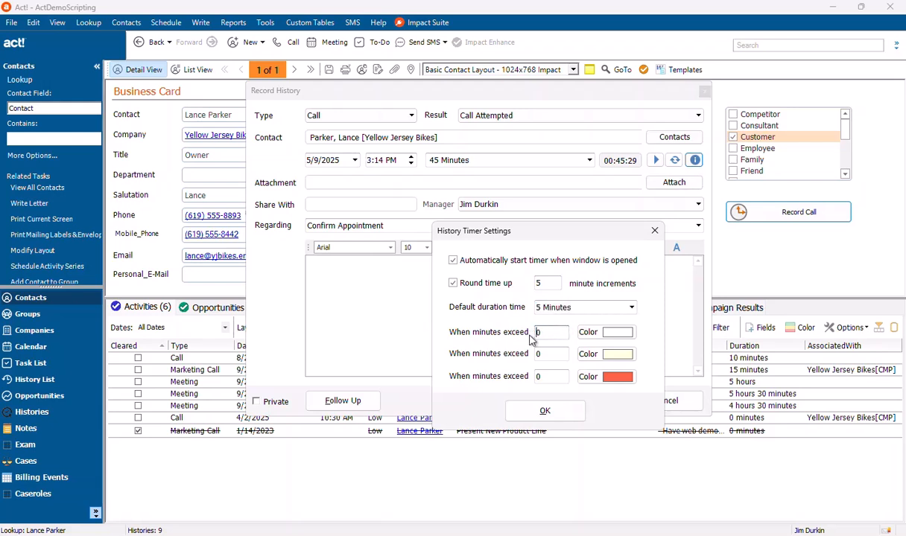
{"action": "left_click", "coordinate": [534, 354]}
{"action": "double_click", "coordinate": [540, 333]}
{"action": "left_click", "coordinate": [535, 355]}
{"action": "left_click_drag", "start_coordinate": [556, 355], "coordinate": [535, 358]}
{"action": "type", "text": "12"}
{"action": "key", "text": "Tab"}
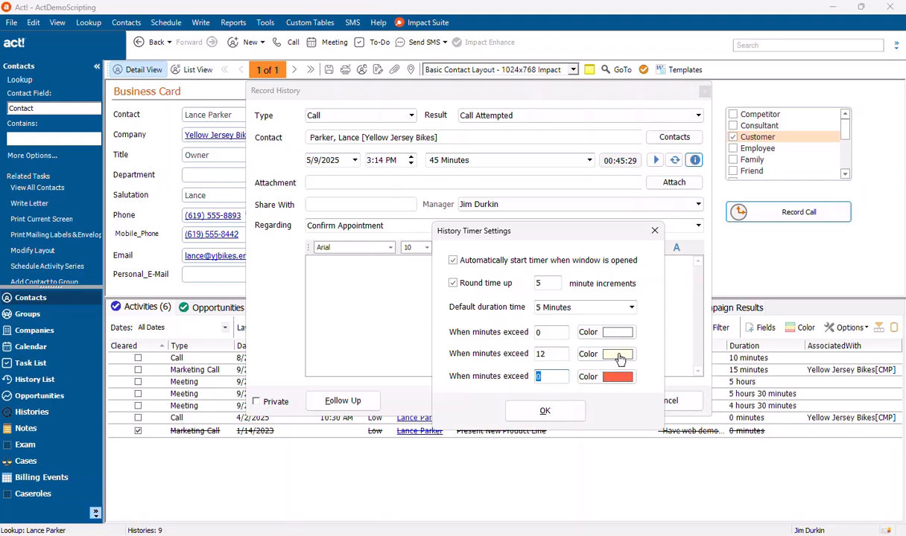
{"action": "left_click", "coordinate": [537, 355]}
{"action": "key", "text": "Delete"}
{"action": "key", "text": "Delete"}
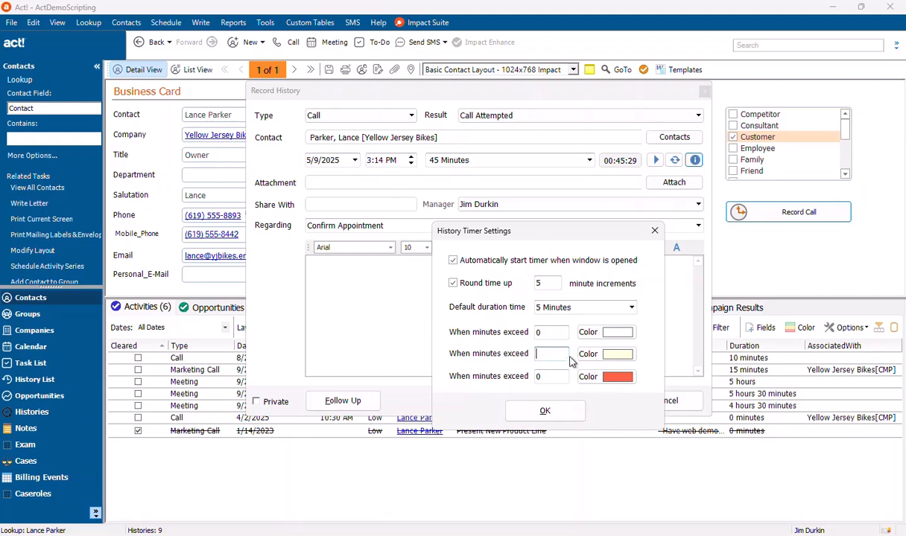
{"action": "type", "text": "0"}
{"action": "key", "text": "Tab"}
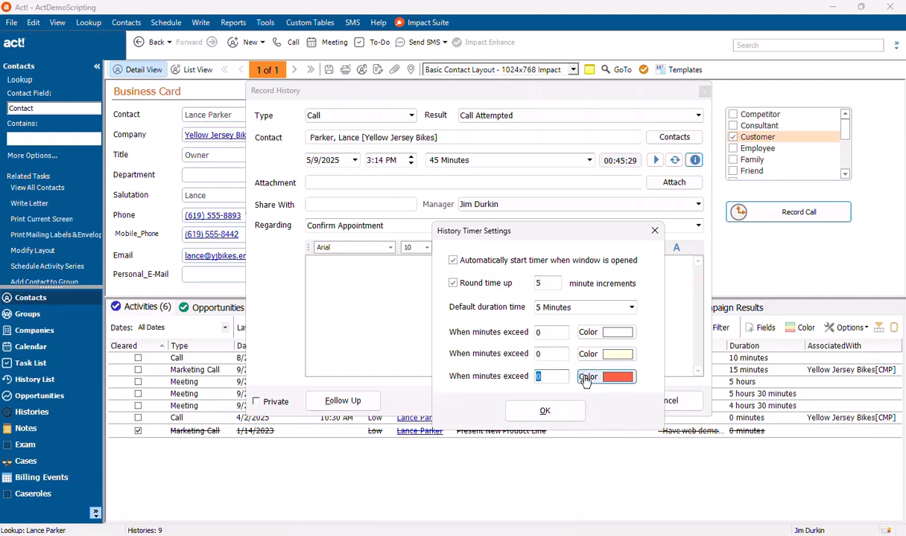
- Apply the timer settings and save two Call histories, starting the second with the Record Call button
{"action": "left_click", "coordinate": [568, 412]}
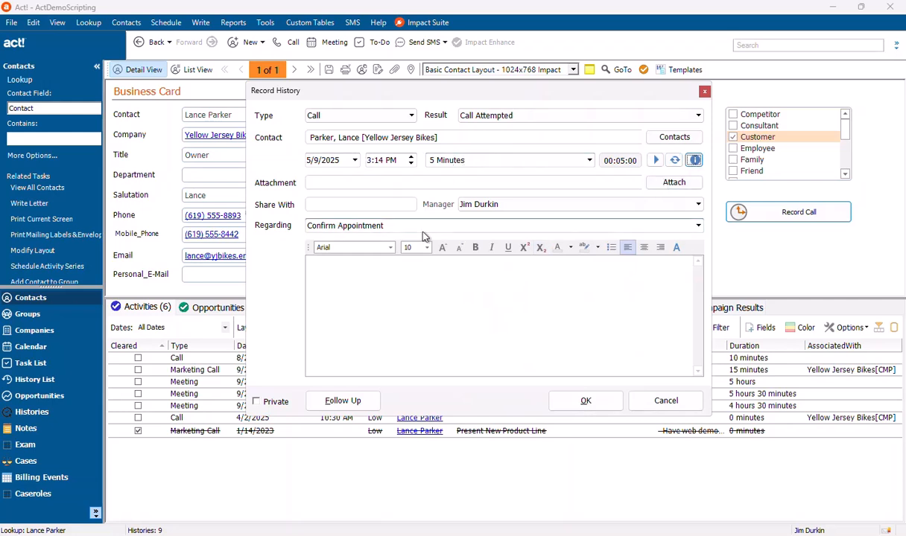
{"action": "left_click", "coordinate": [582, 402]}
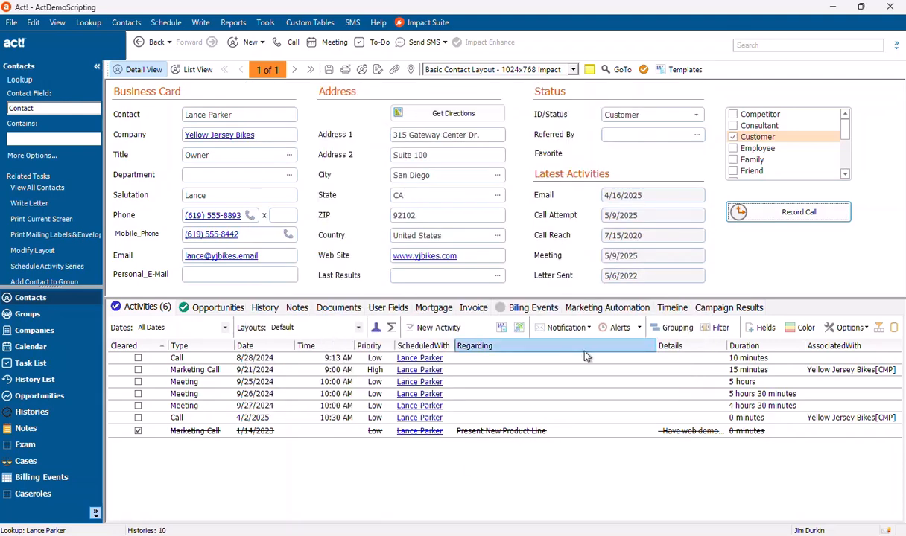
{"action": "left_click", "coordinate": [790, 214]}
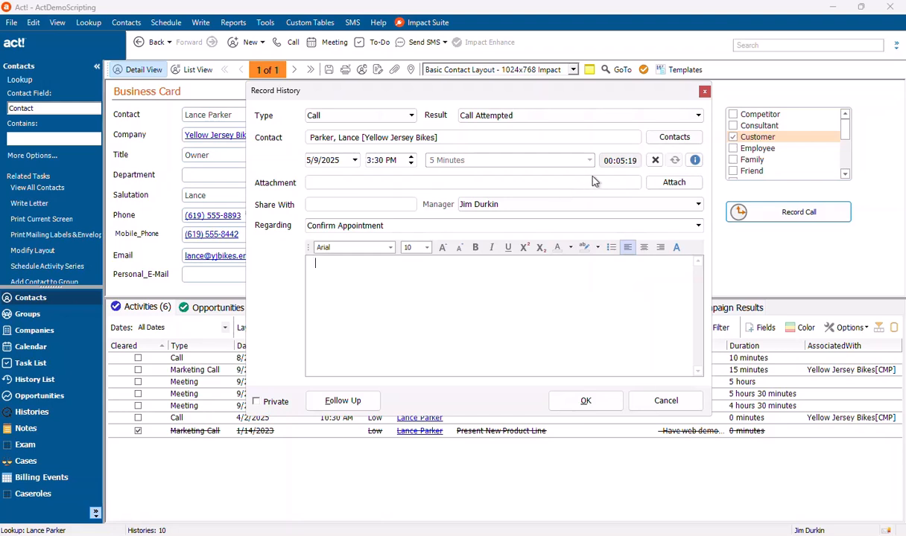
{"action": "left_click", "coordinate": [585, 402]}
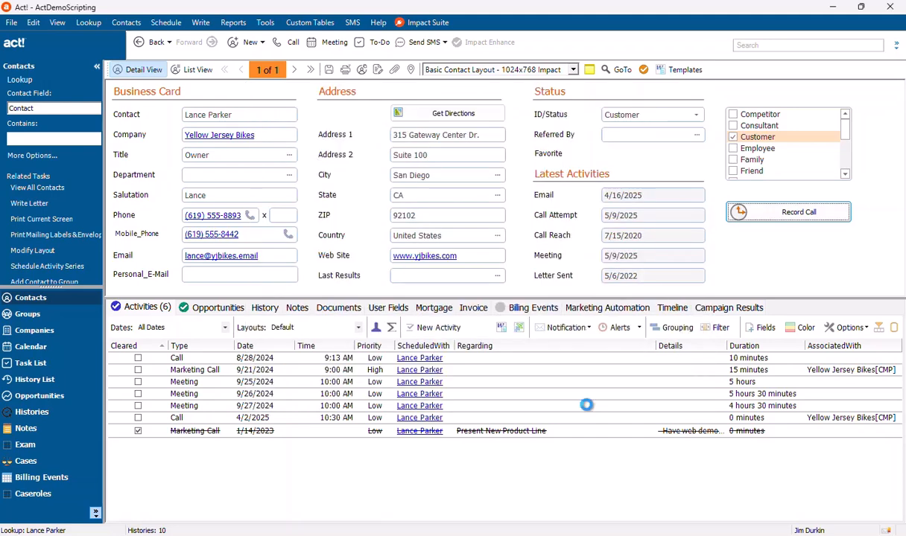
- Open the newest Call Attempted entry in the contact's history, check its duration, and close it without saving changes
{"action": "left_click", "coordinate": [268, 307]}
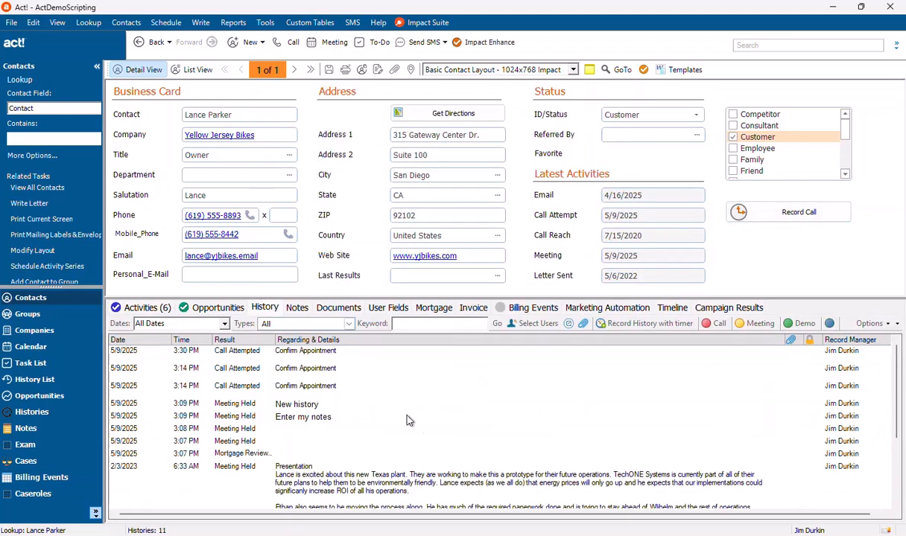
{"action": "left_click", "coordinate": [328, 353]}
{"action": "double_click", "coordinate": [330, 360]}
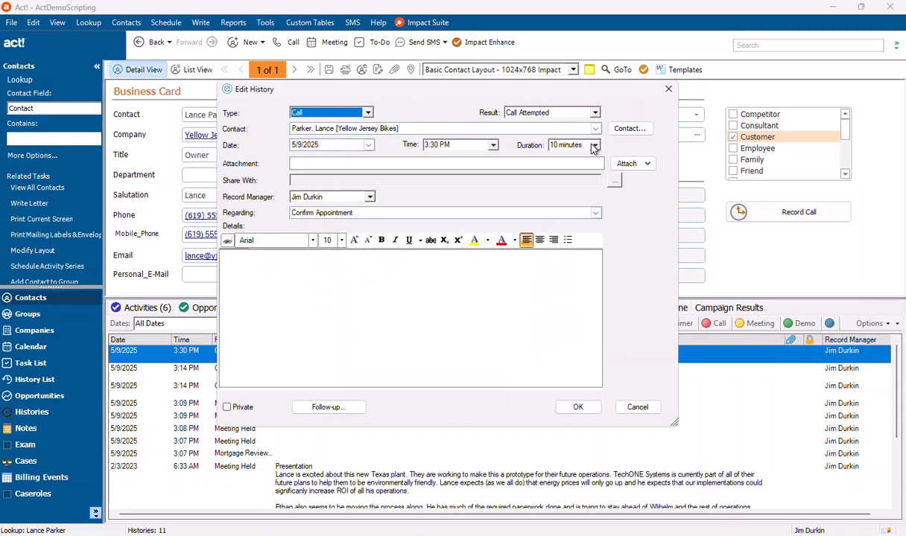
{"action": "left_click", "coordinate": [580, 146]}
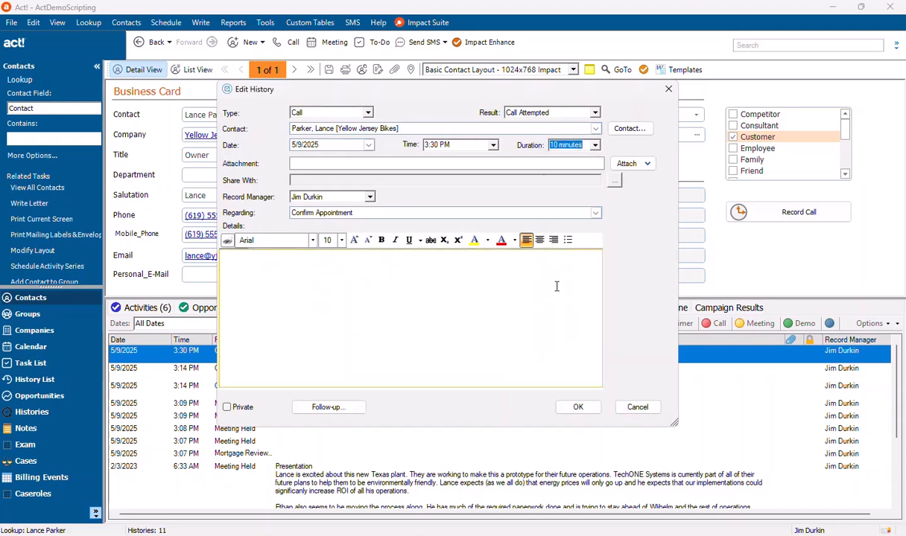
{"action": "left_click", "coordinate": [637, 406]}
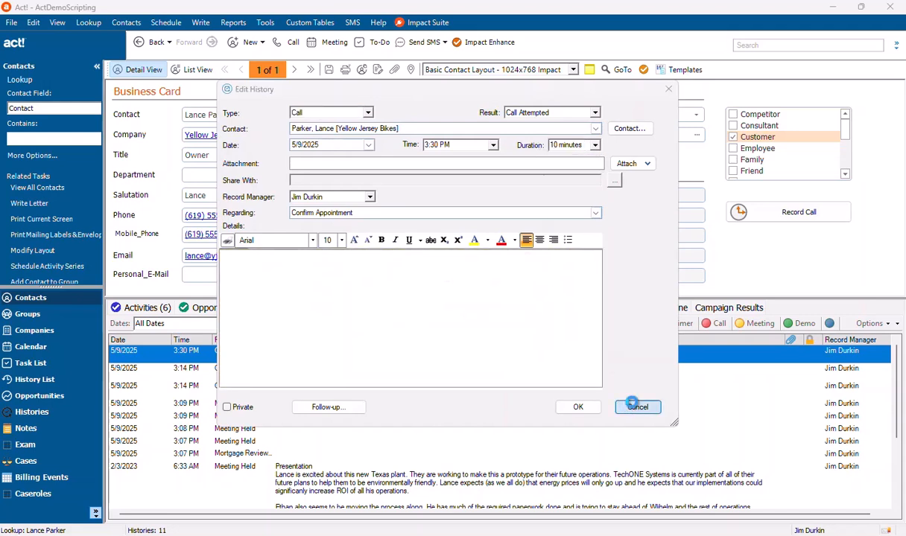
{"action": "left_click", "coordinate": [459, 322]}
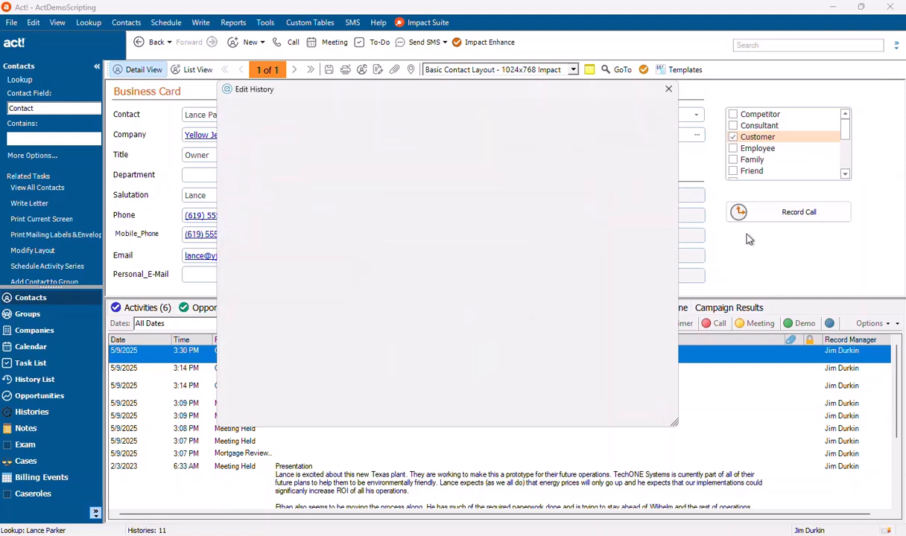
- Start another Call history and change the timer's round-up setting to 15 minute increments
{"action": "left_click", "coordinate": [772, 217]}
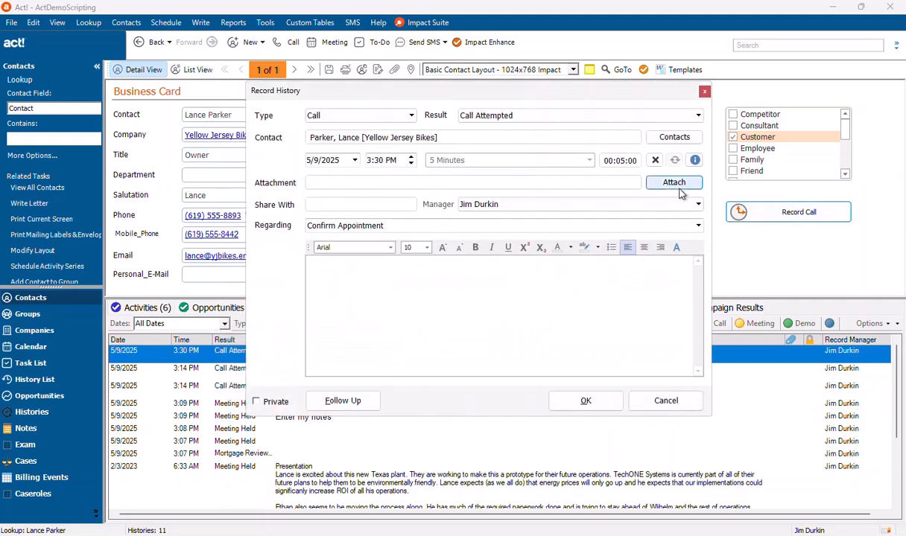
{"action": "left_click", "coordinate": [694, 161]}
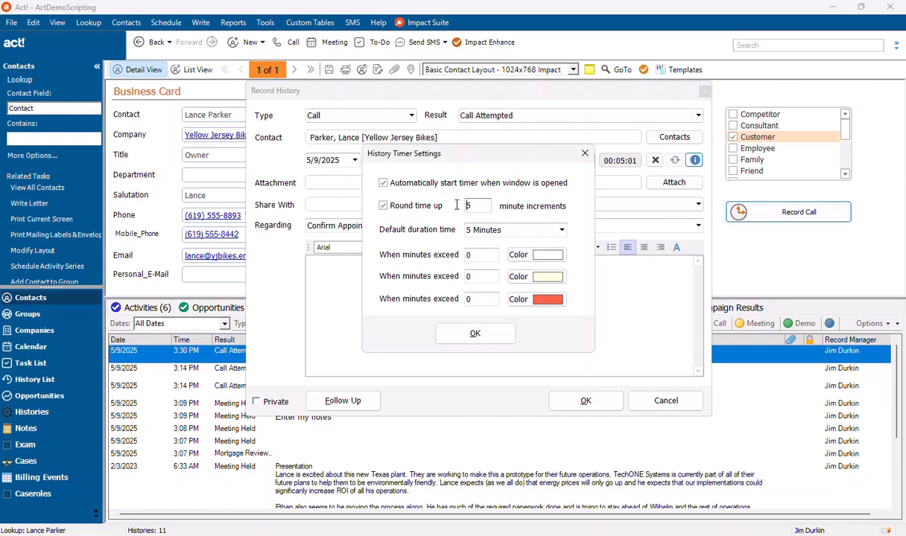
{"action": "double_click", "coordinate": [480, 207]}
{"action": "type", "text": "15"}
{"action": "left_click", "coordinate": [475, 335]}
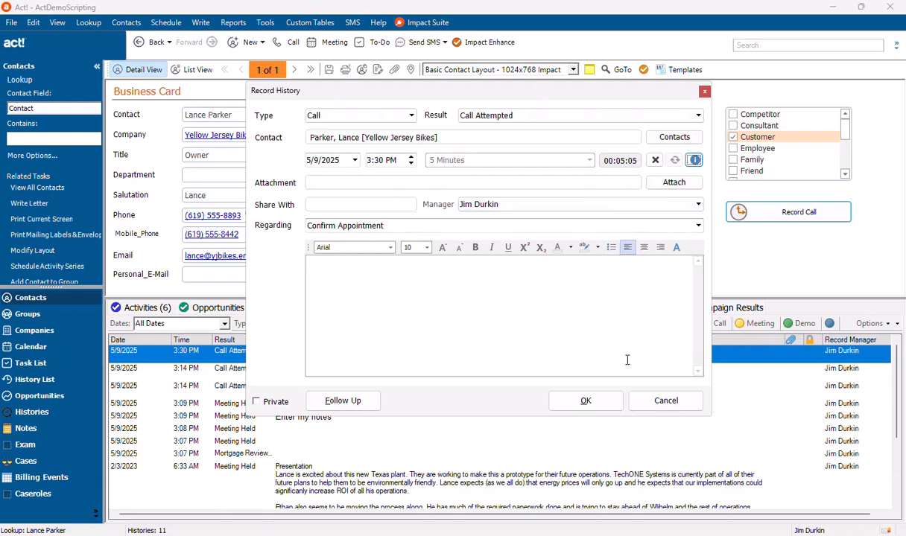
- Enter "15 minute increments" as the call's details, copy it to the Regarding field, and save the history
{"action": "left_click", "coordinate": [422, 262]}
{"action": "type", "text": "15 minute increments"}
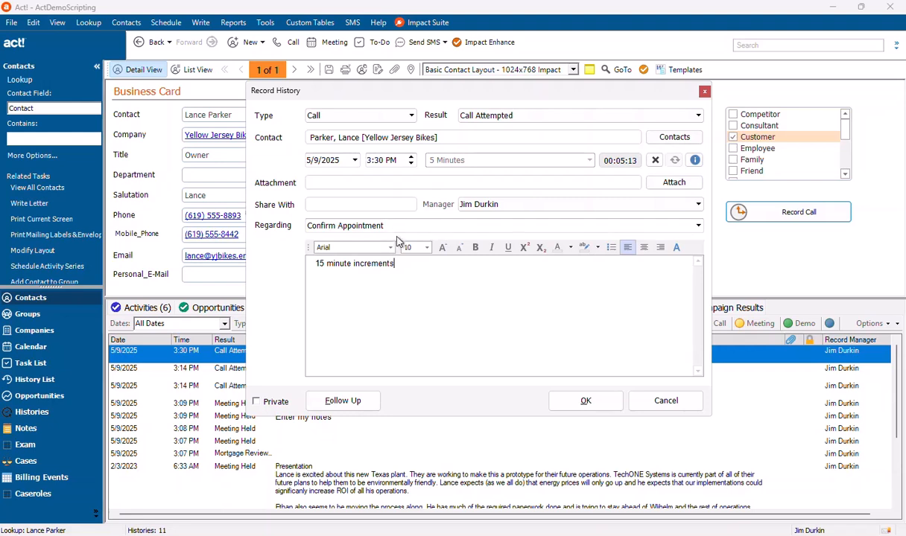
{"action": "left_click_drag", "start_coordinate": [393, 264], "coordinate": [286, 262]}
{"action": "key", "text": "ctrl+c"}
{"action": "left_click", "coordinate": [411, 230]}
{"action": "key", "text": "ctrl+v"}
{"action": "left_click", "coordinate": [593, 403]}
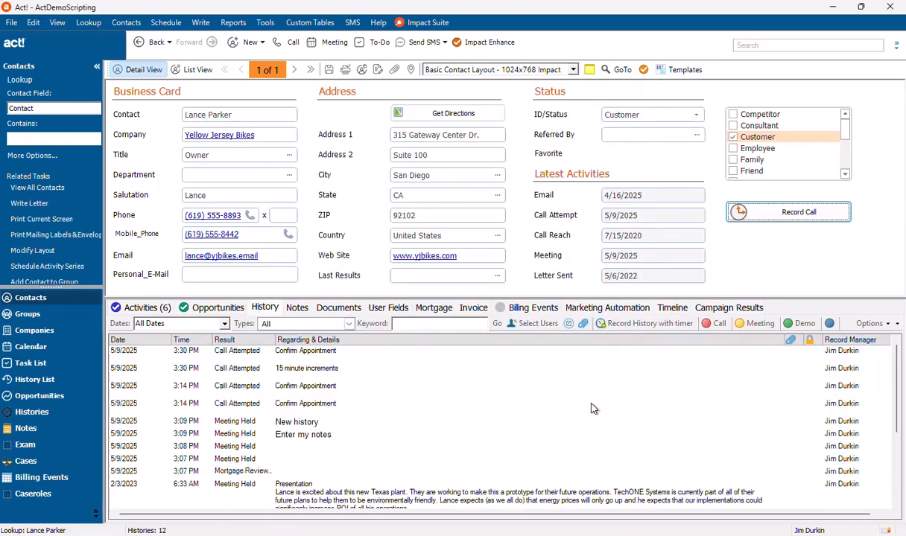
- Open the "15 minute increments" history entry, check its duration, and close it without saving changes
{"action": "left_click", "coordinate": [296, 366]}
{"action": "double_click", "coordinate": [307, 369]}
{"action": "left_click", "coordinate": [568, 144]}
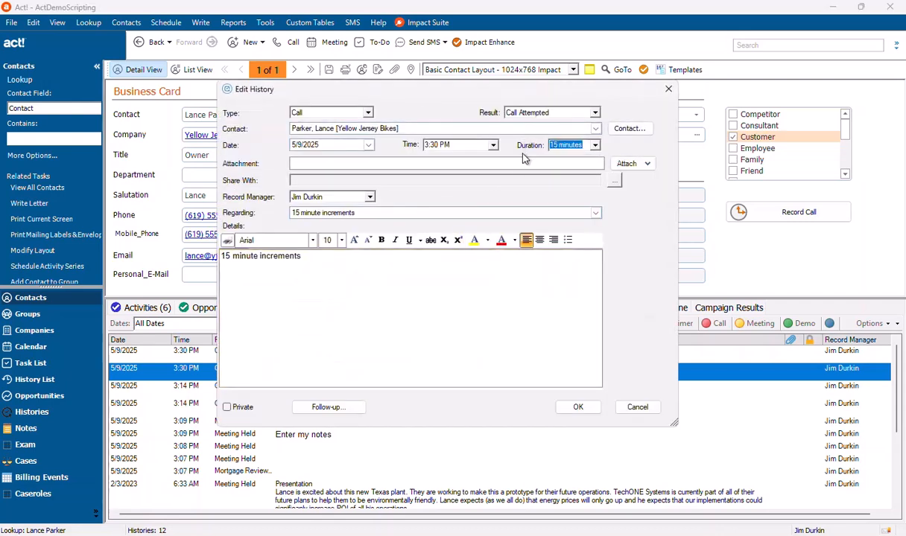
{"action": "left_click", "coordinate": [651, 409]}
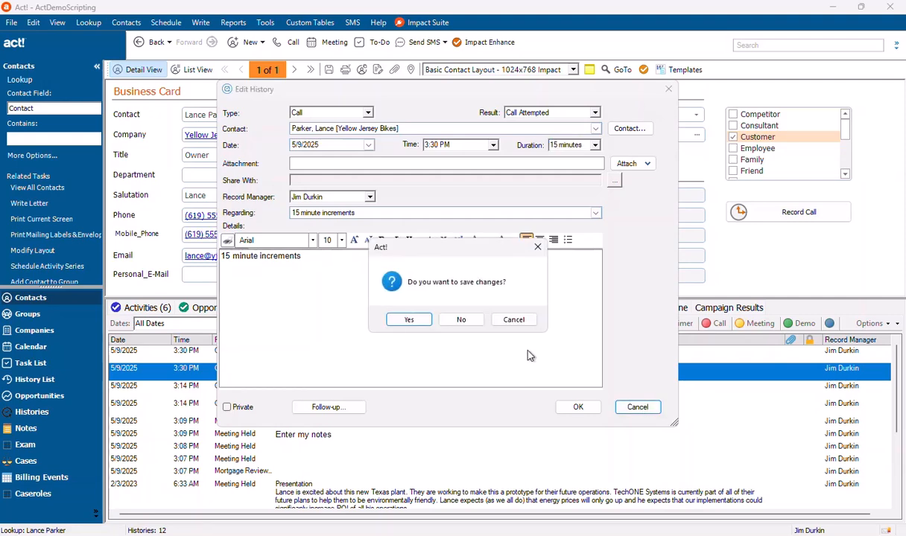
{"action": "left_click", "coordinate": [461, 320]}
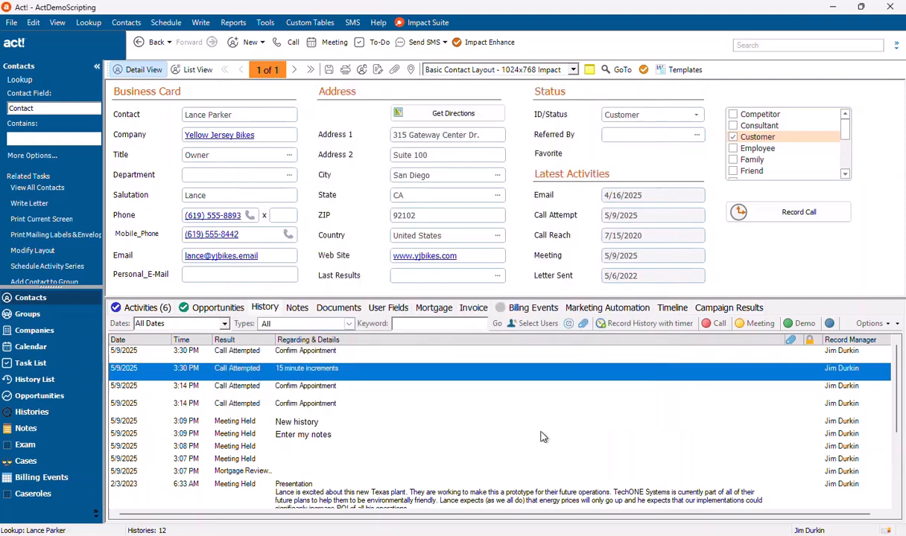